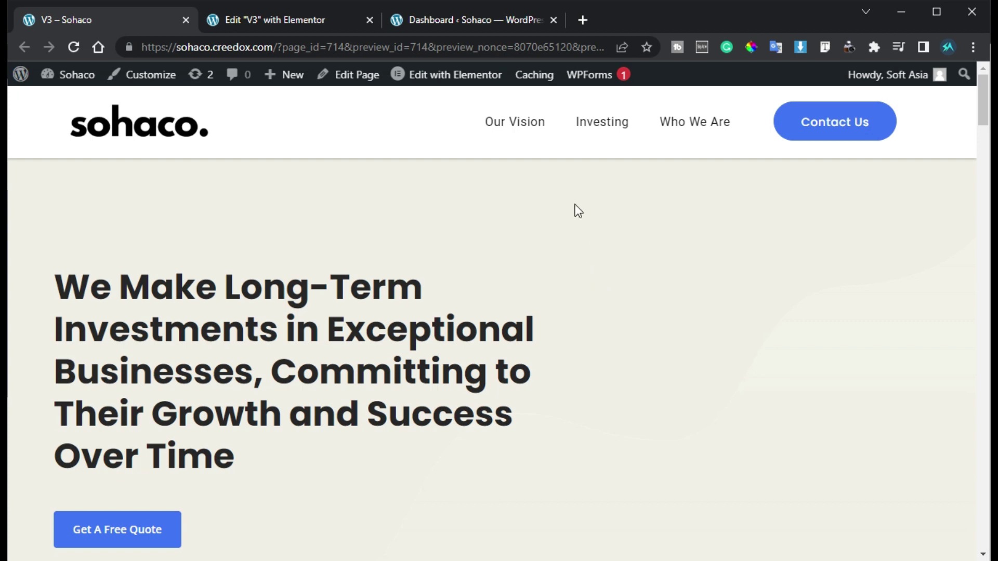
Step: Test the Our Vision and Investing header links, return to the top, then switch to the Elementor editor
left_click(505, 127)
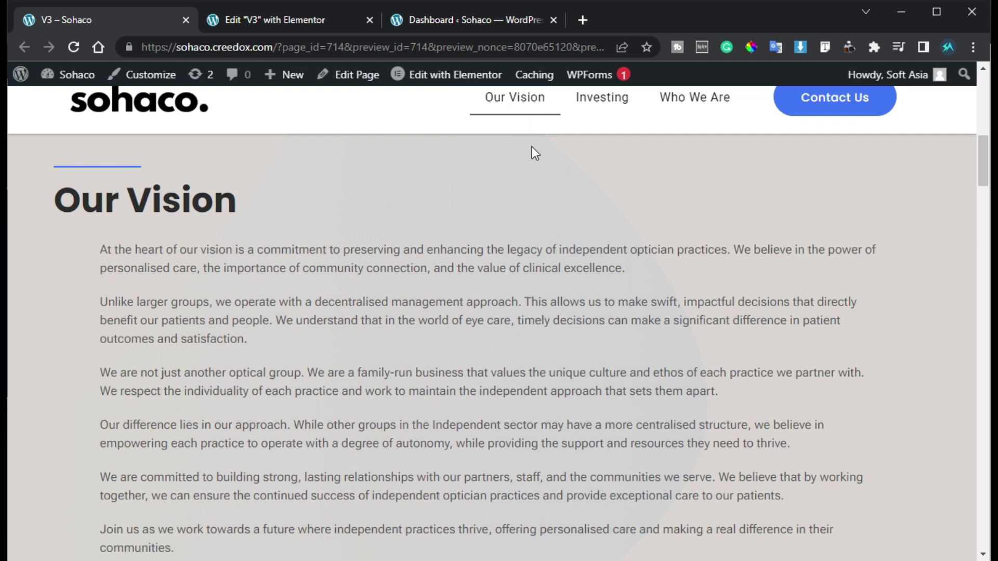
left_click(602, 102)
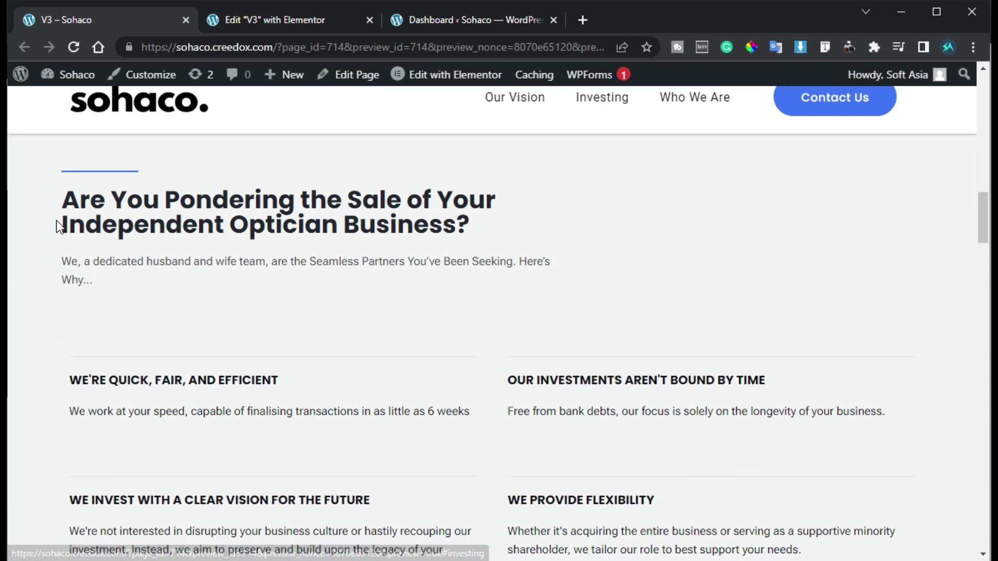
left_click(102, 112)
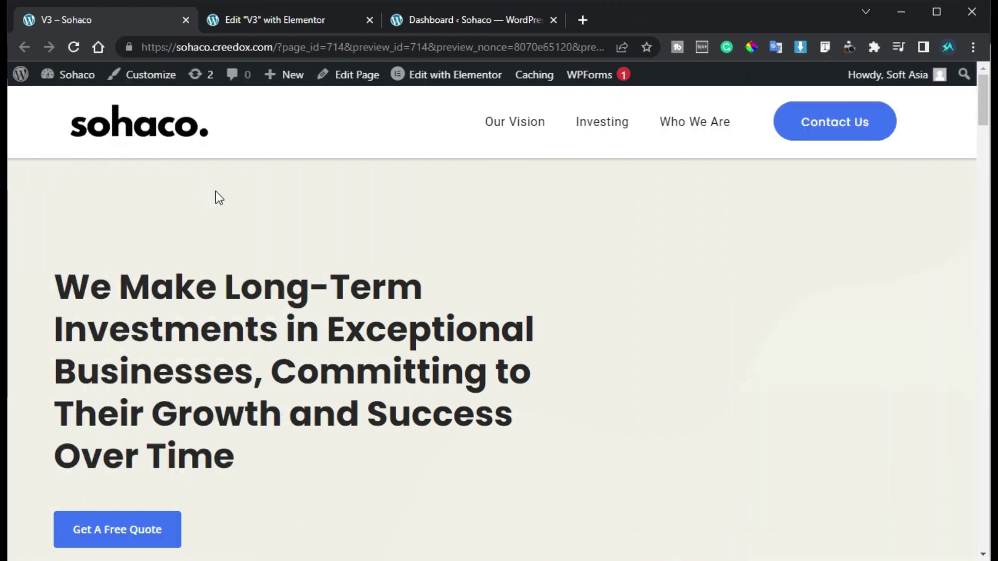
left_click(254, 26)
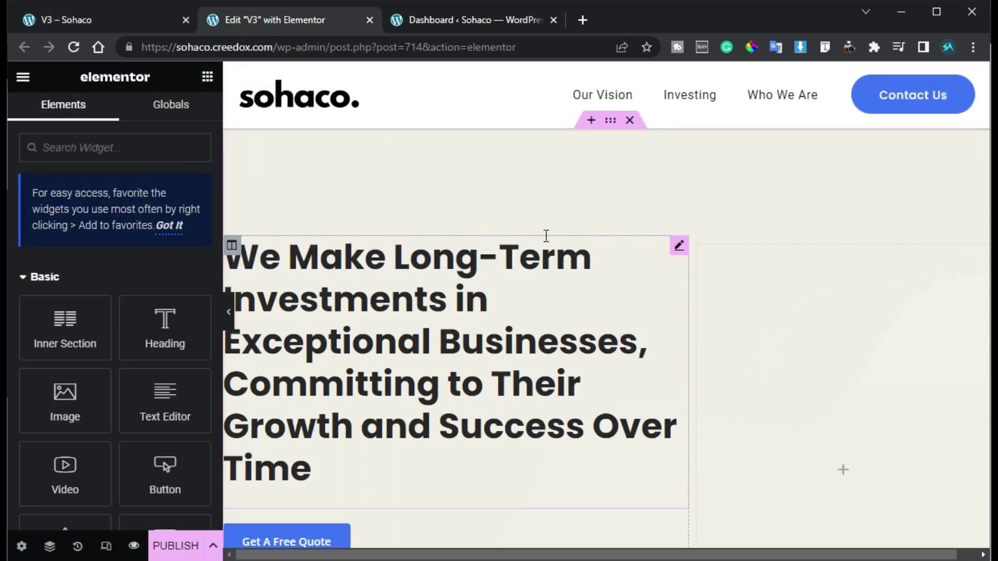
Step: Delete the header's navigation menu and drop an Icon List widget into the empty header column
left_click(598, 95)
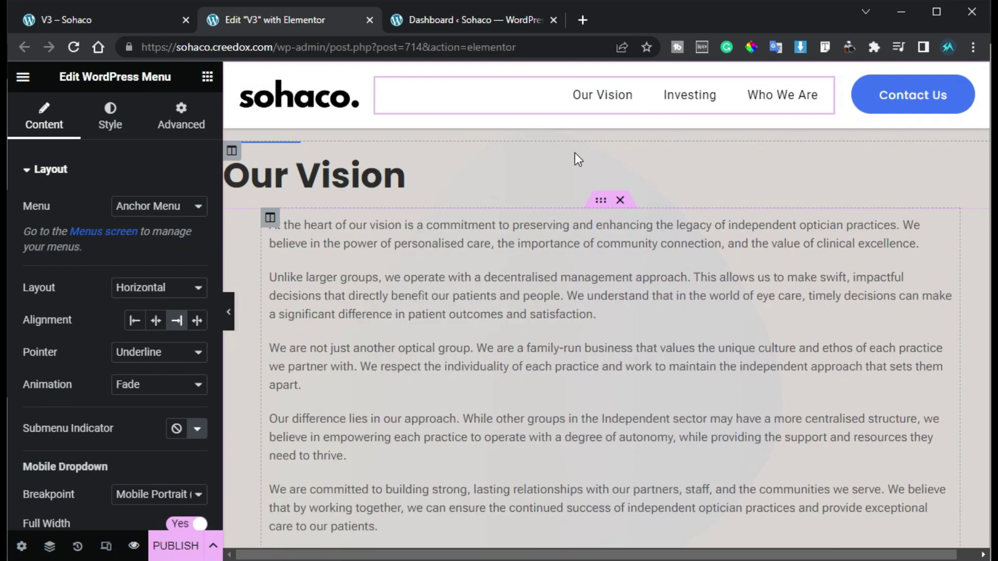
scroll(552, 187, "up", 10)
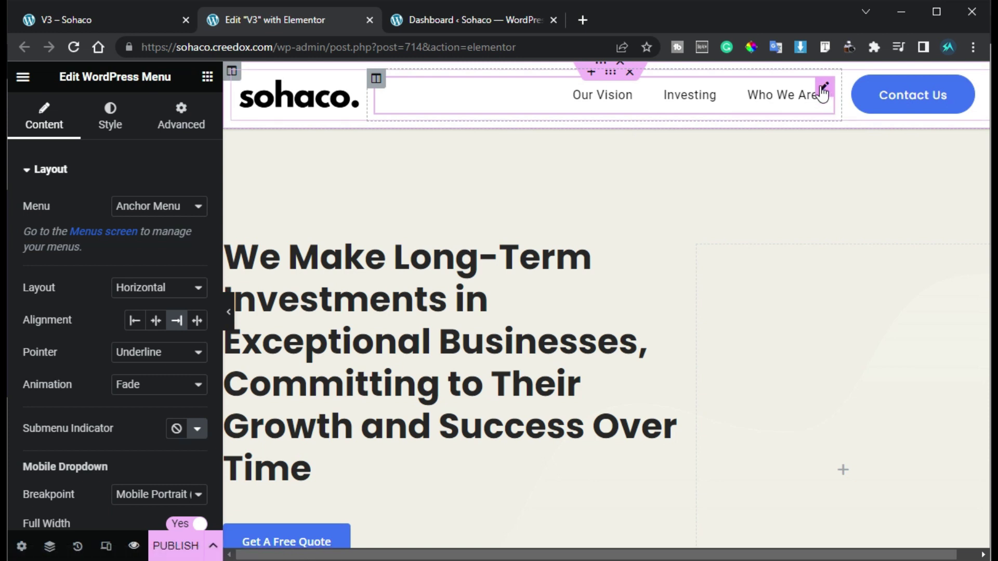
right_click(820, 90)
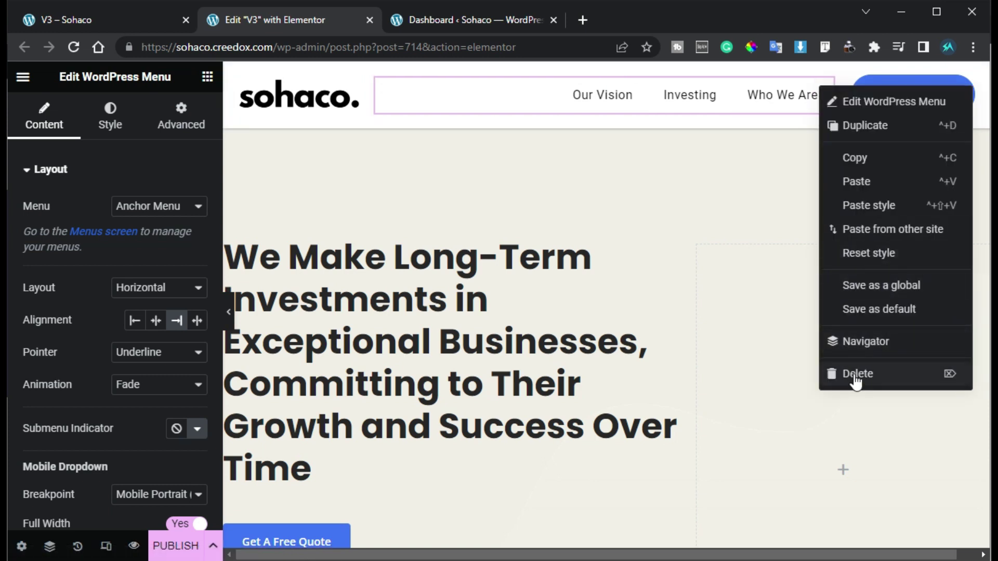
left_click(832, 373)
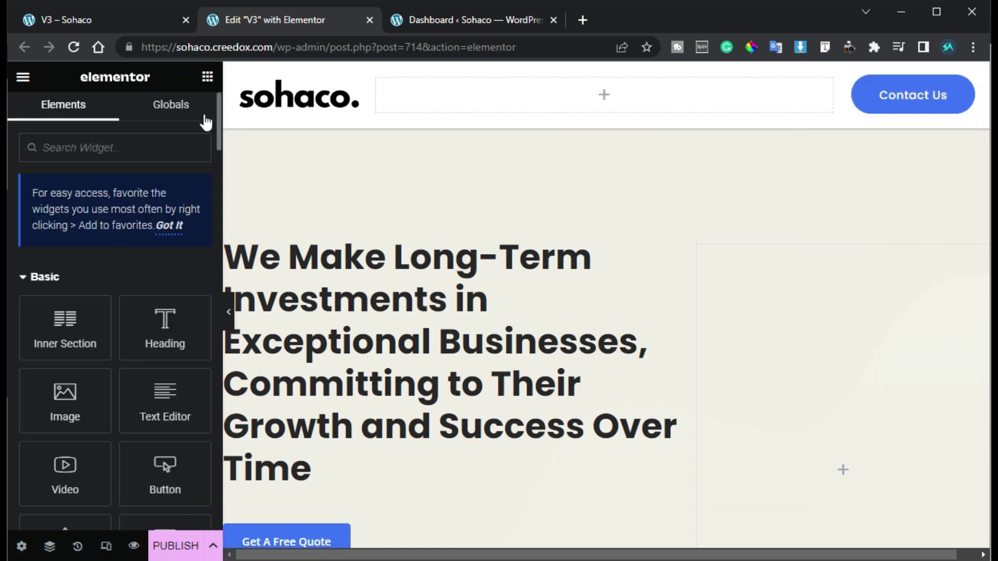
left_click(111, 149)
type("ICO")
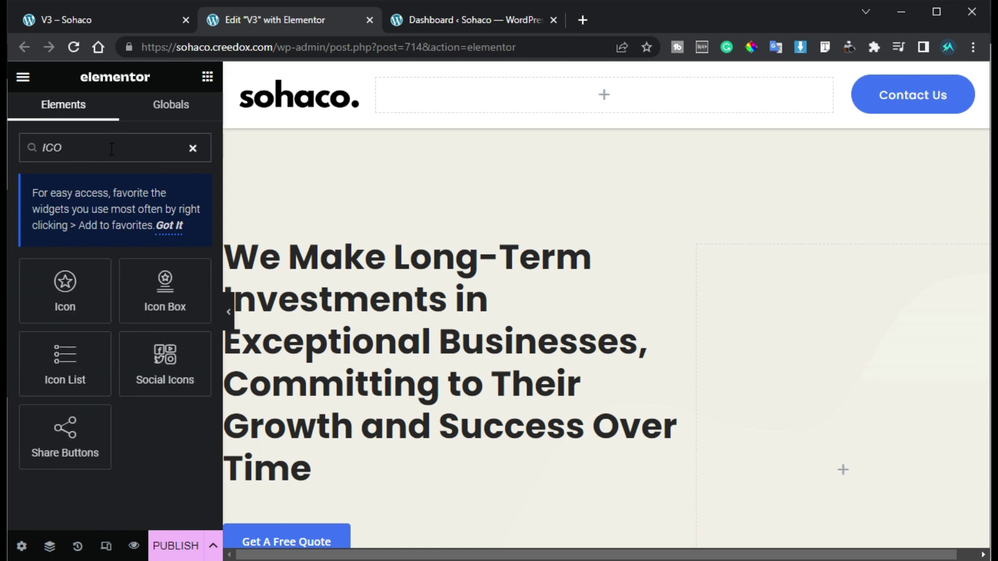
left_click_drag(78, 379, 582, 125)
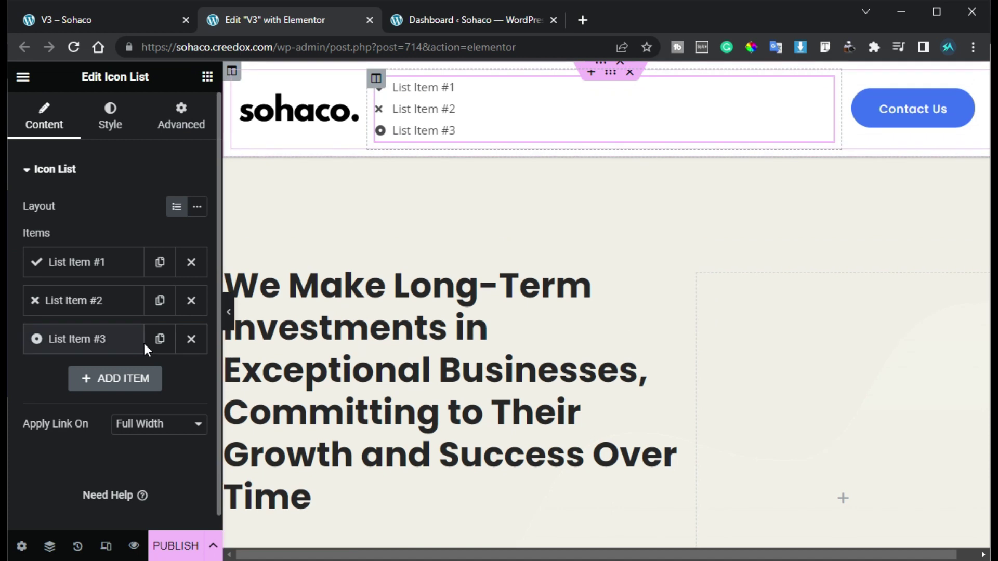
Step: Set the icon list to apply links inline, use an inline layout, and align right
left_click(152, 425)
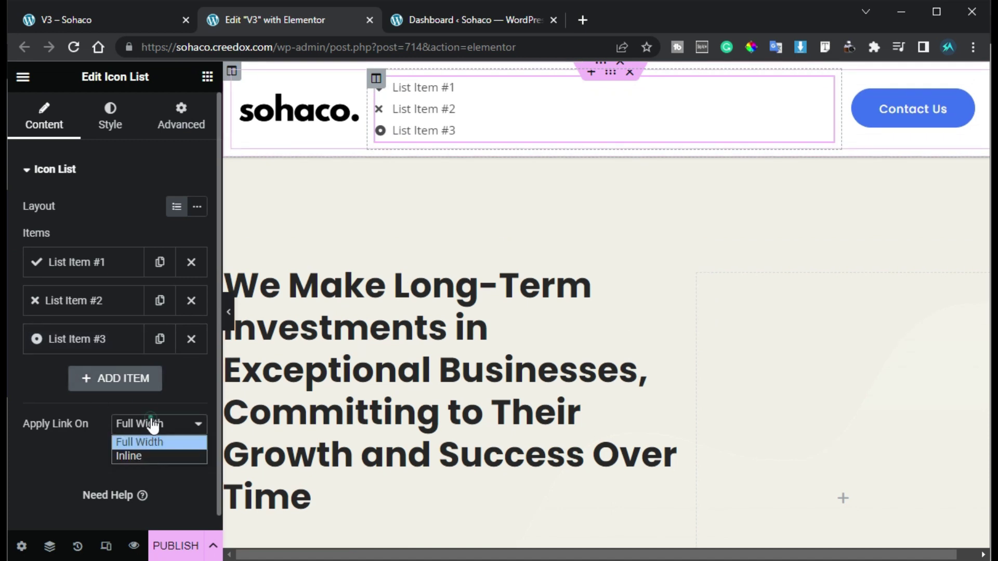
left_click(151, 456)
left_click(197, 215)
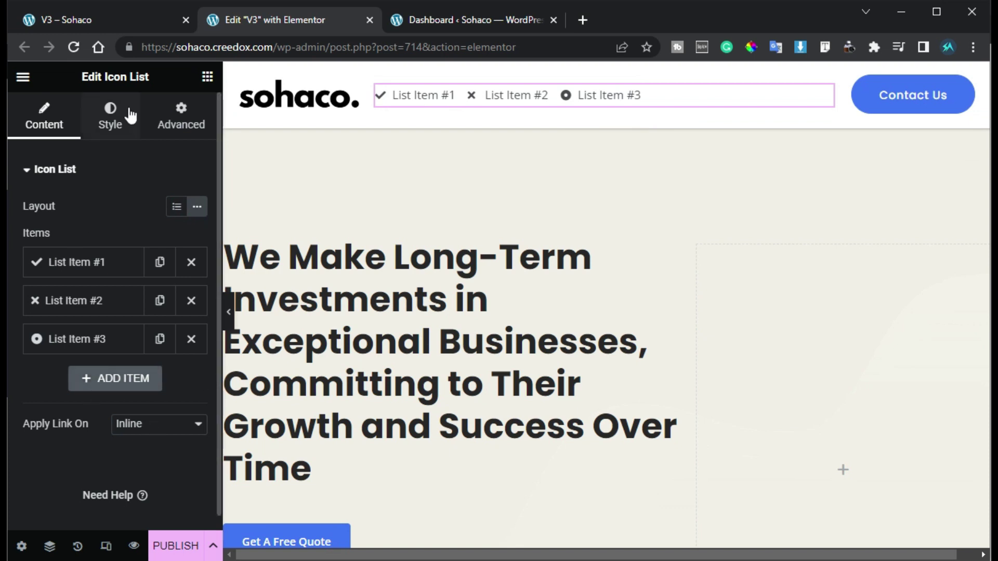
left_click(123, 118)
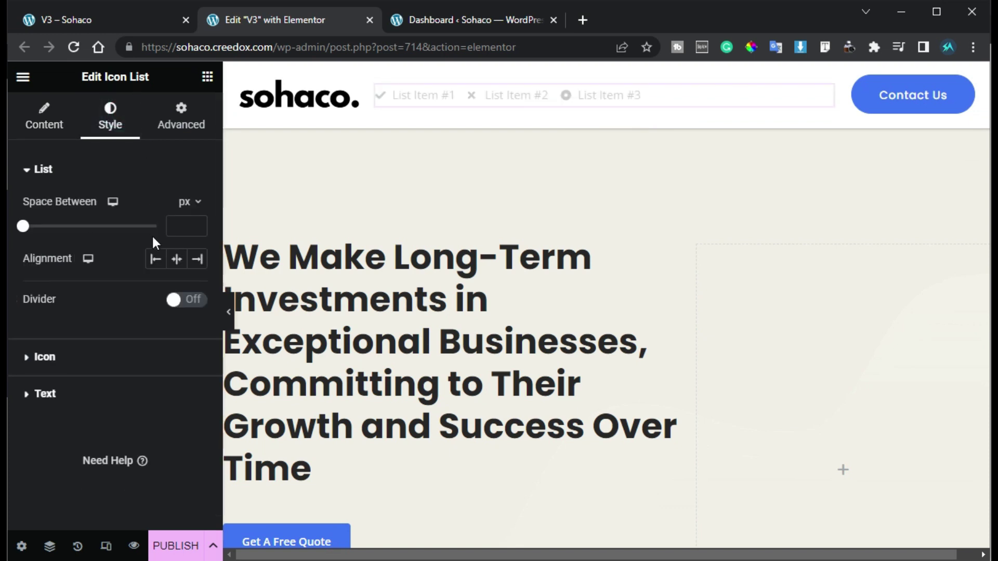
left_click(197, 259)
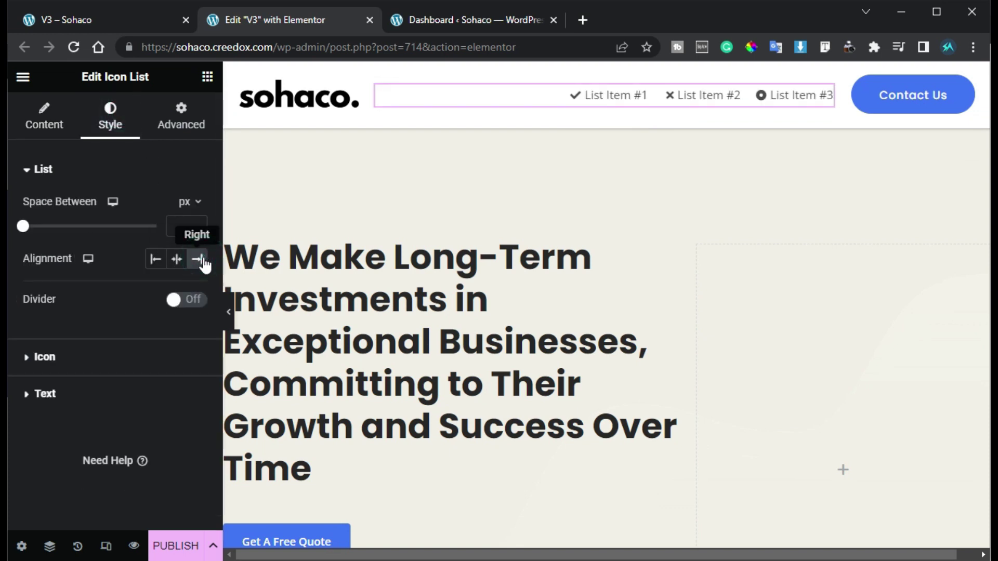
left_click(59, 125)
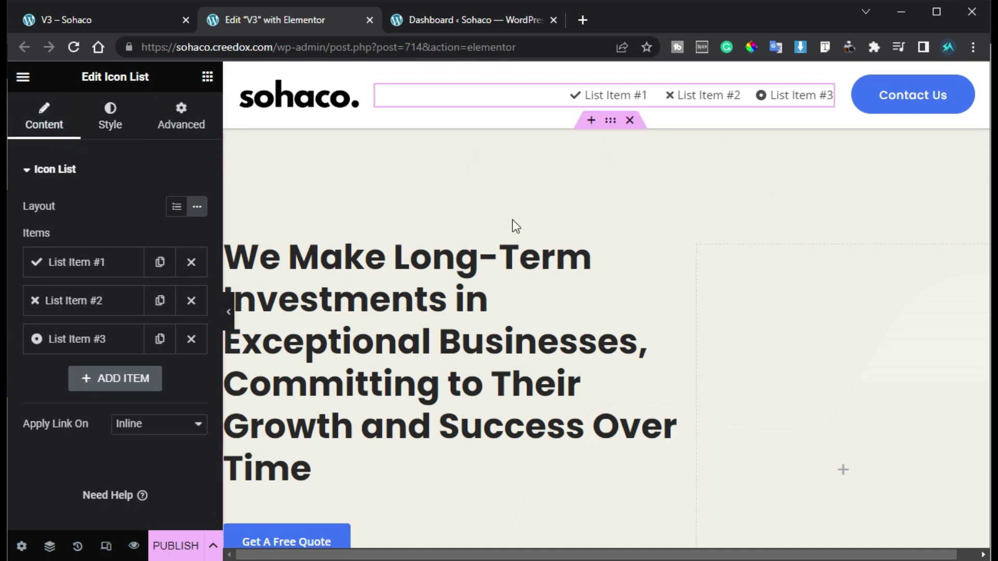
scroll(515, 221, "down", 6)
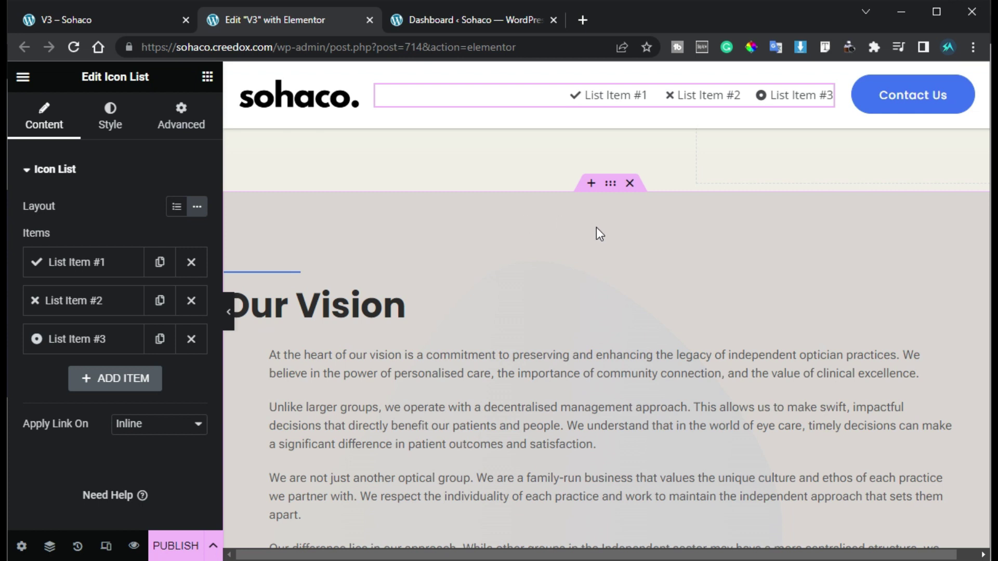
Step: Place a Menu Anchor above the Our Vision heading and give it the ID section1
left_click(207, 77)
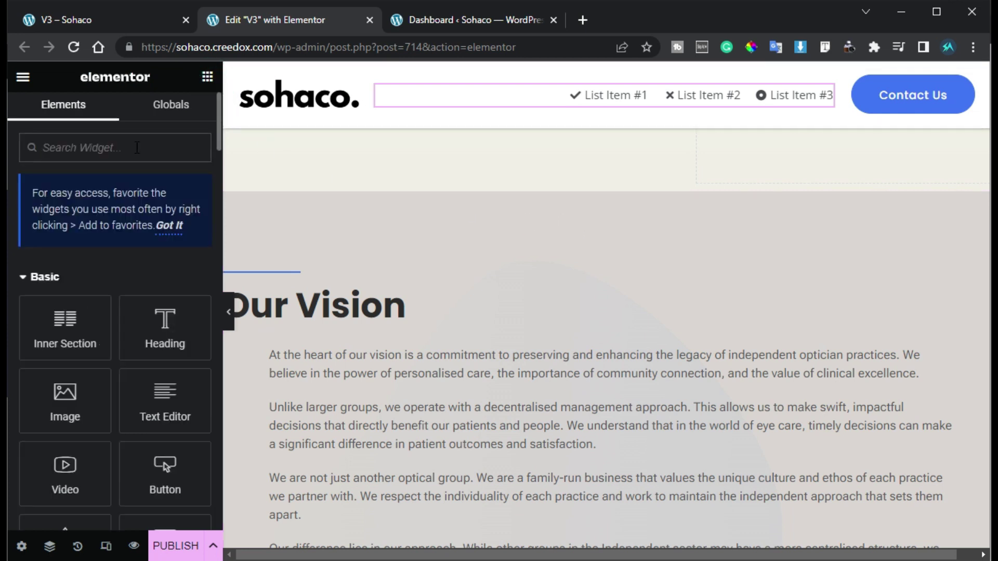
type("anchi")
key("BackSpace")
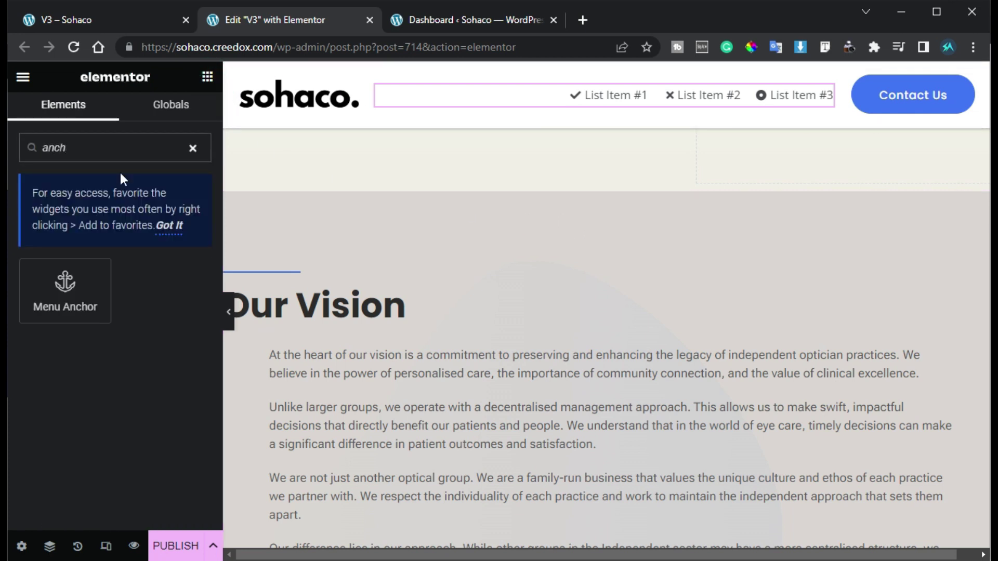
type("or")
left_click_drag(75, 281, 432, 268)
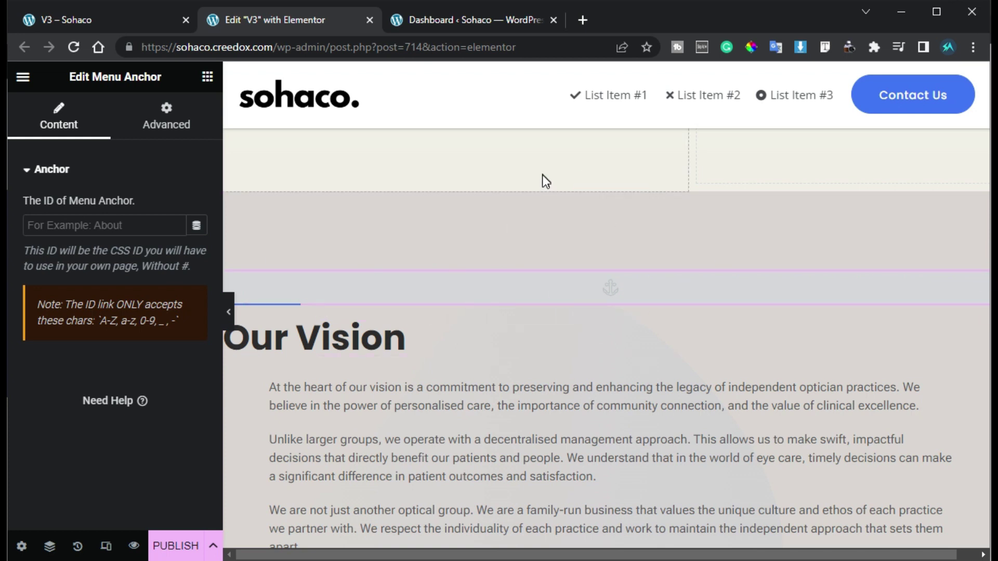
left_click(76, 224)
type("section1")
key("ctrl+a")
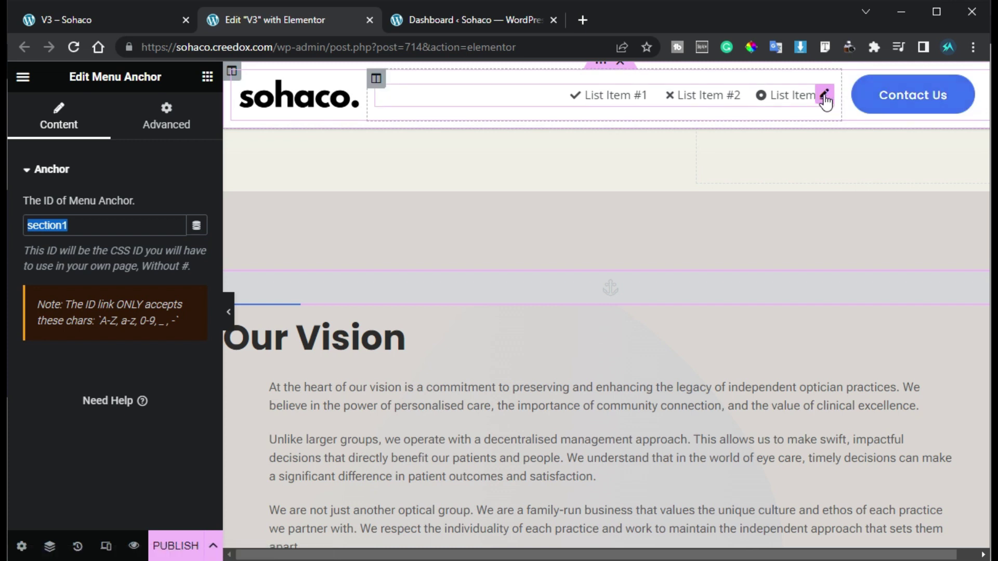
Step: Rename the first icon list item to 'Section', remove its check icon, and link it to #section1
left_click(825, 96)
left_click(100, 264)
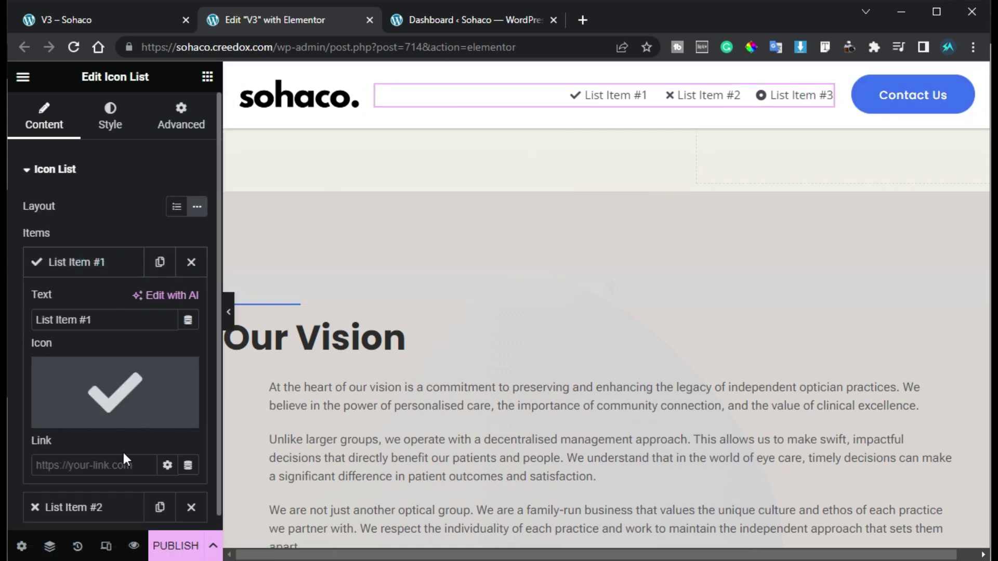
left_click(184, 372)
triple_click(116, 320)
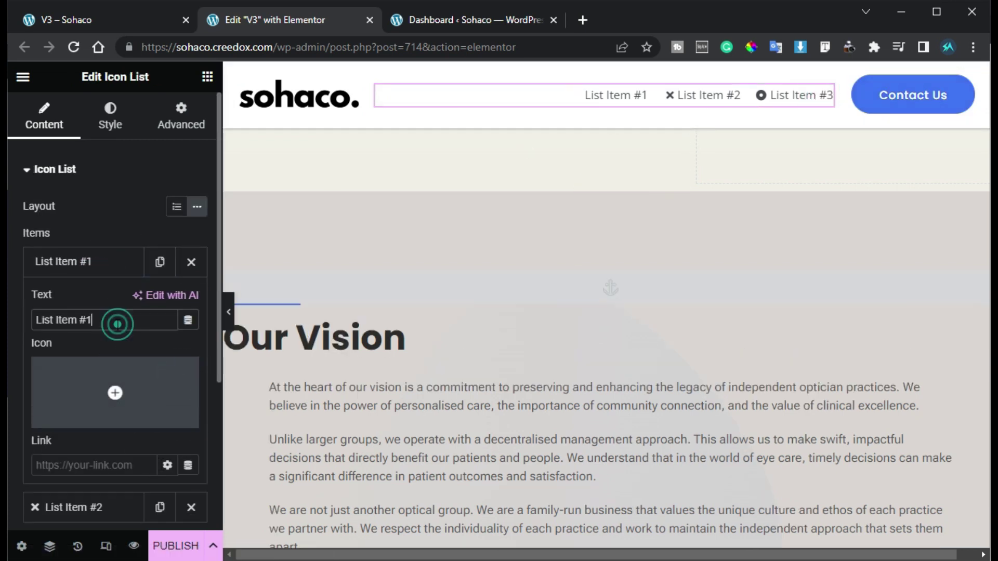
type("S")
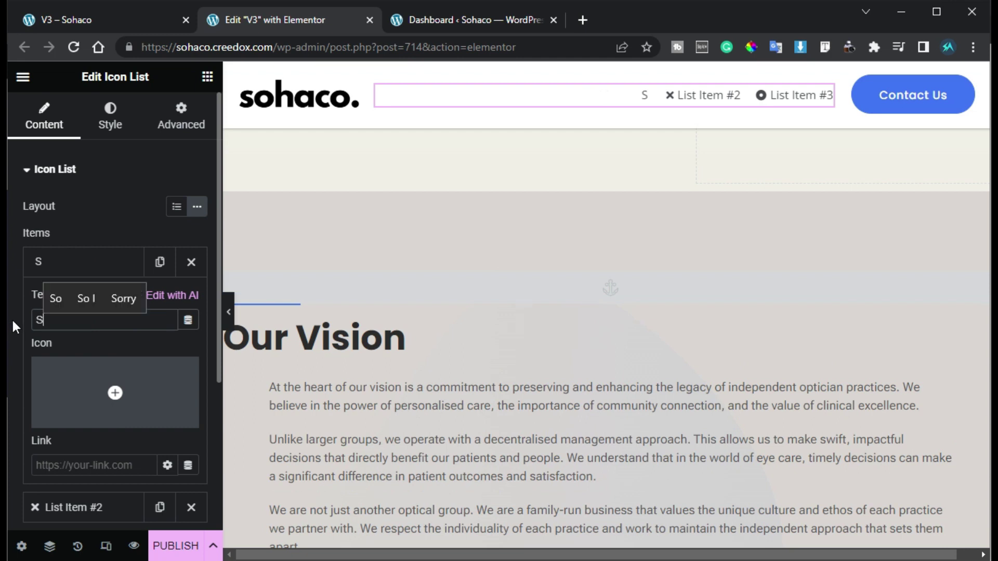
type("ection")
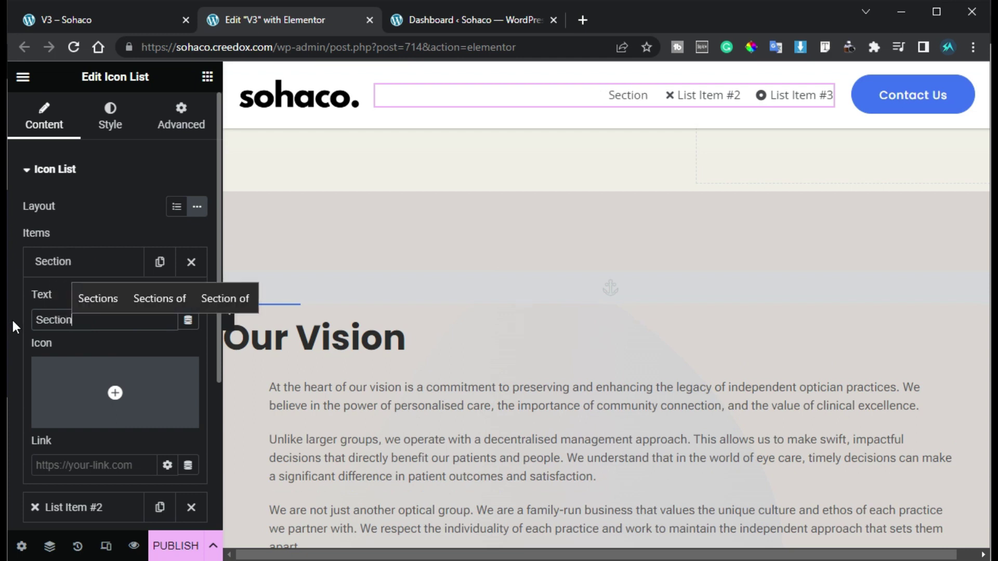
left_click(71, 468)
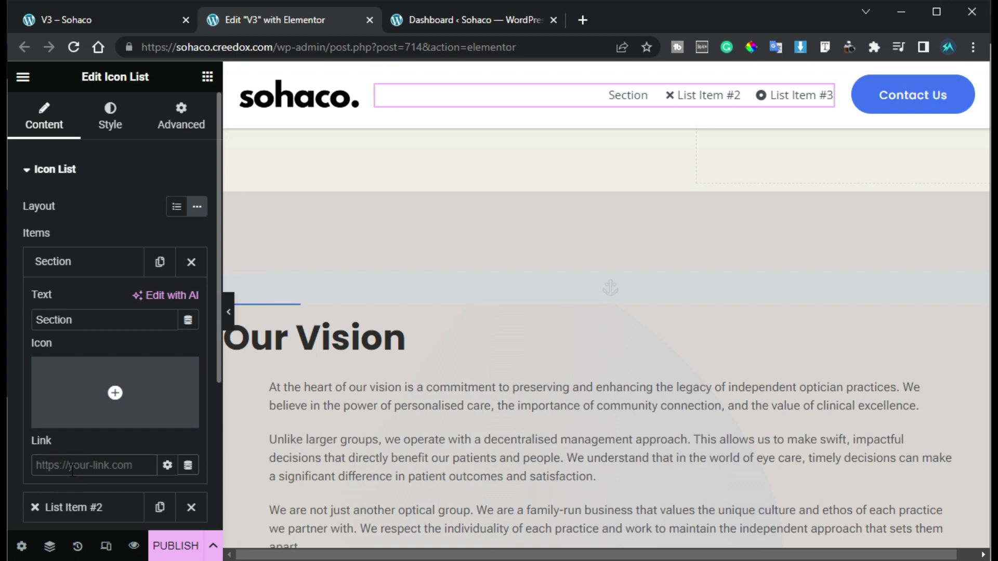
type("#section1")
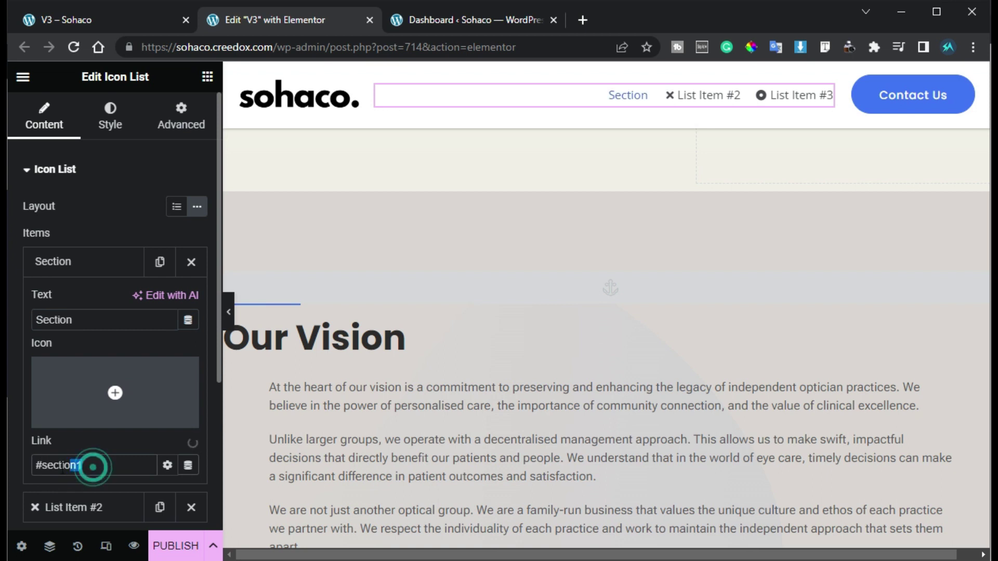
triple_click(93, 466)
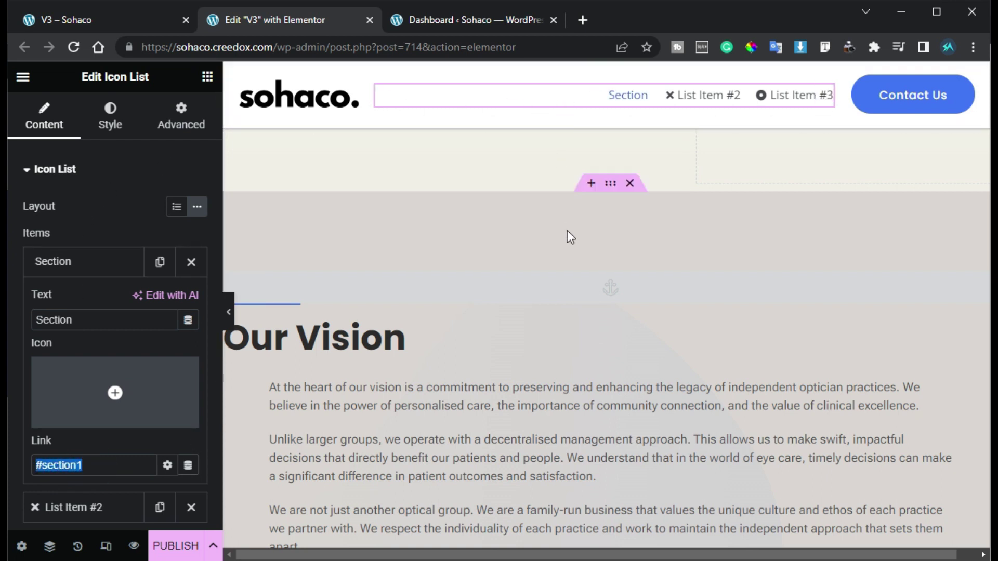
scroll(566, 230, "up", 5)
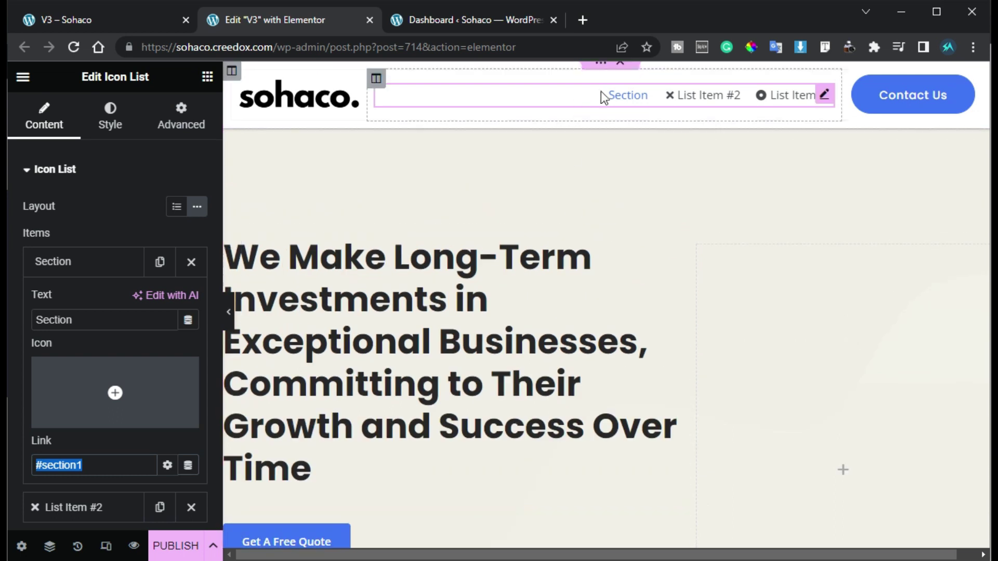
left_click(630, 96)
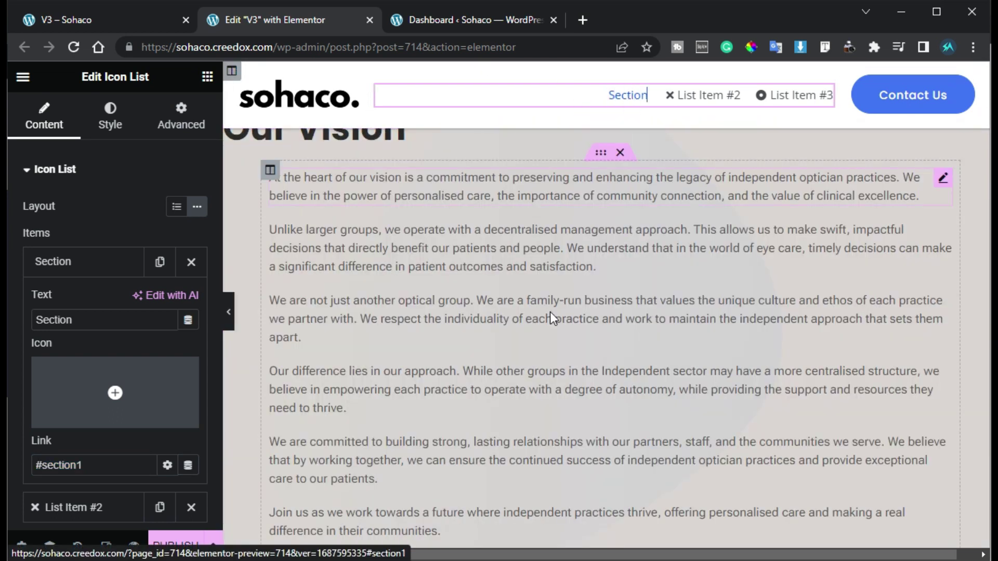
left_click(229, 313)
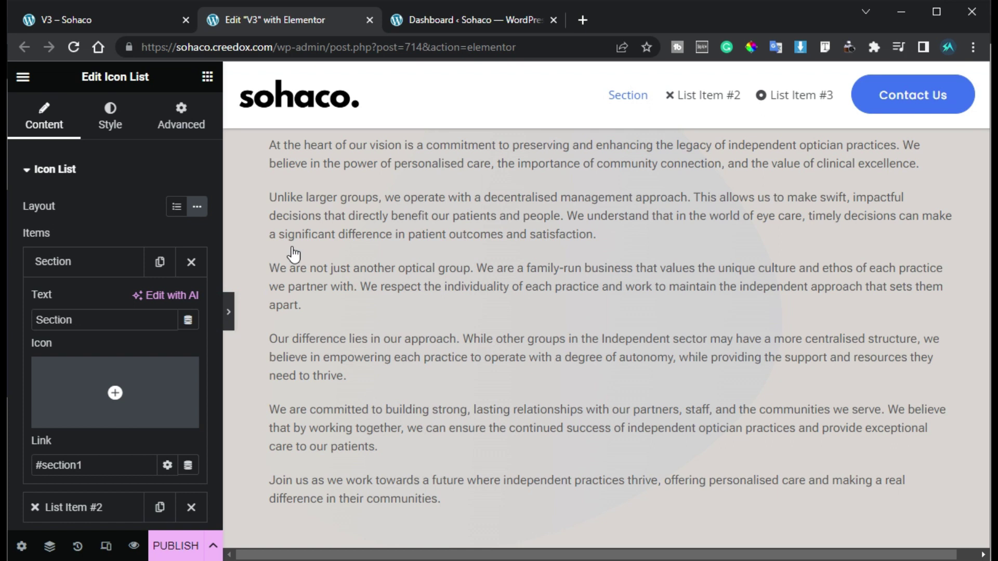
scroll(43, 243, "up", 2)
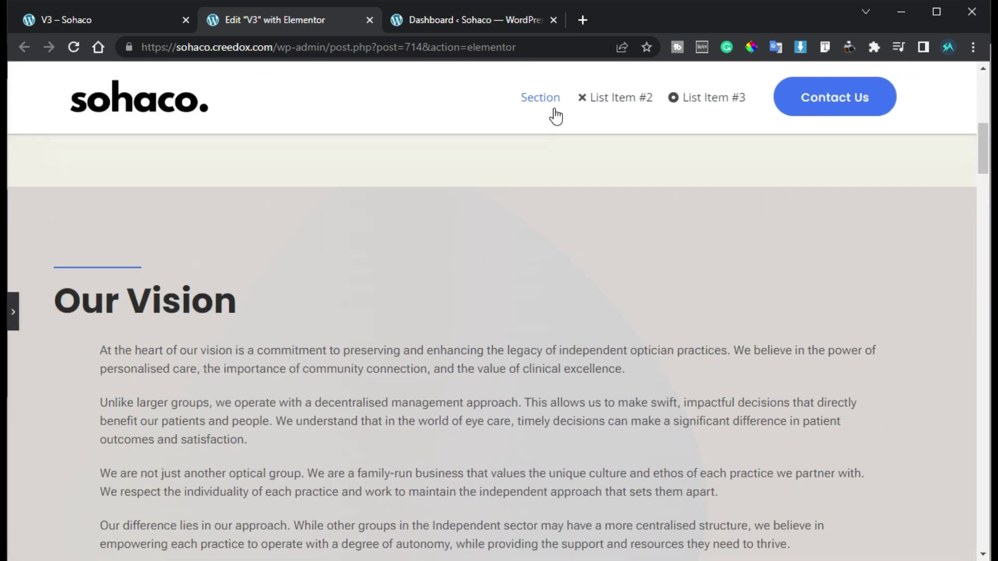
scroll(216, 103, "up", 7)
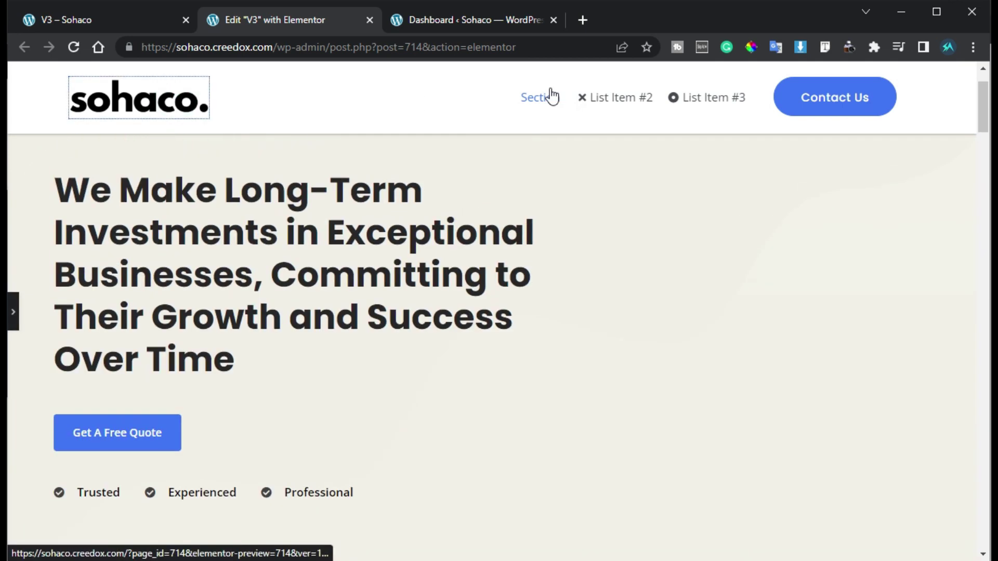
left_click(542, 102)
left_click(403, 96)
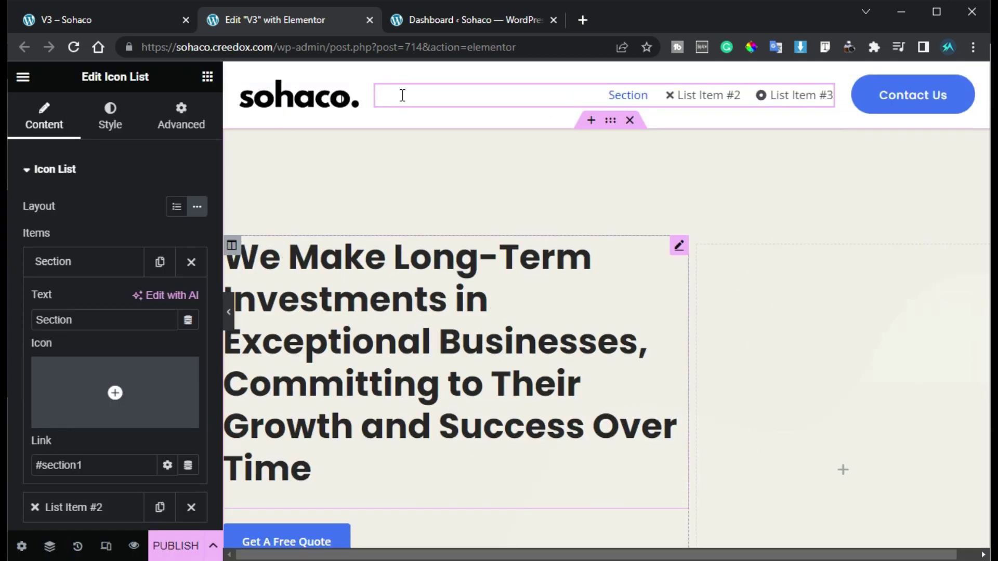
left_click(629, 98)
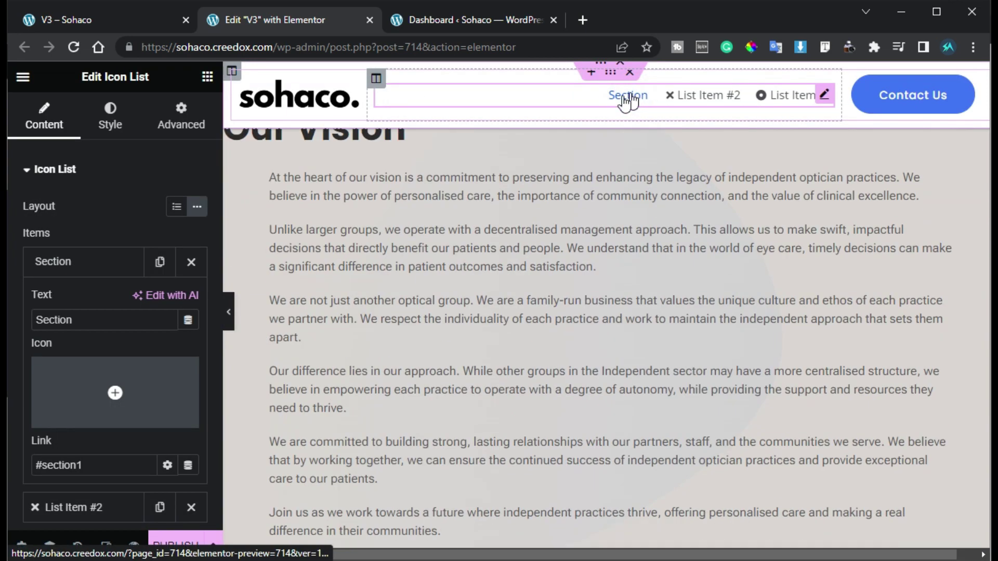
left_click(228, 311)
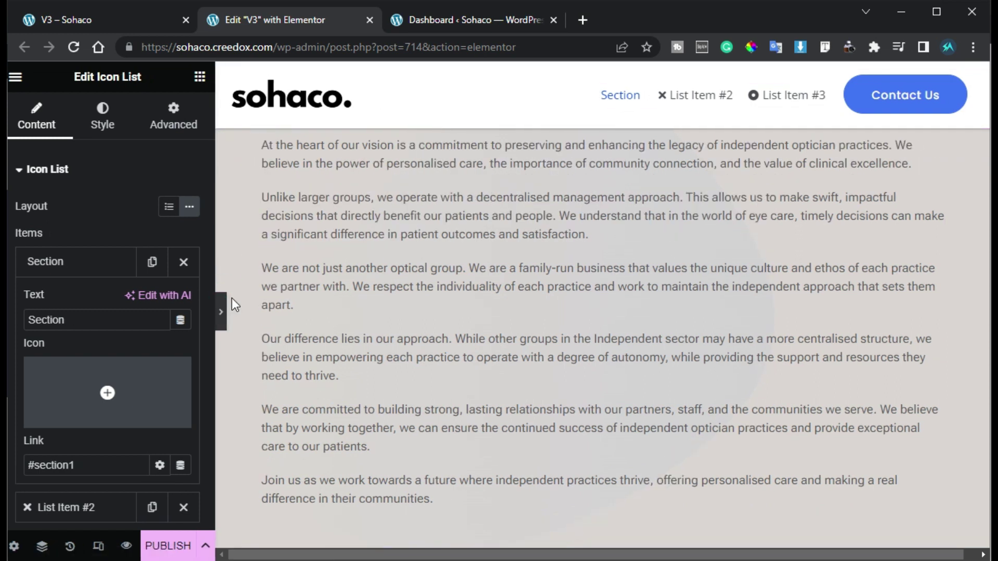
scroll(274, 188, "up", 2)
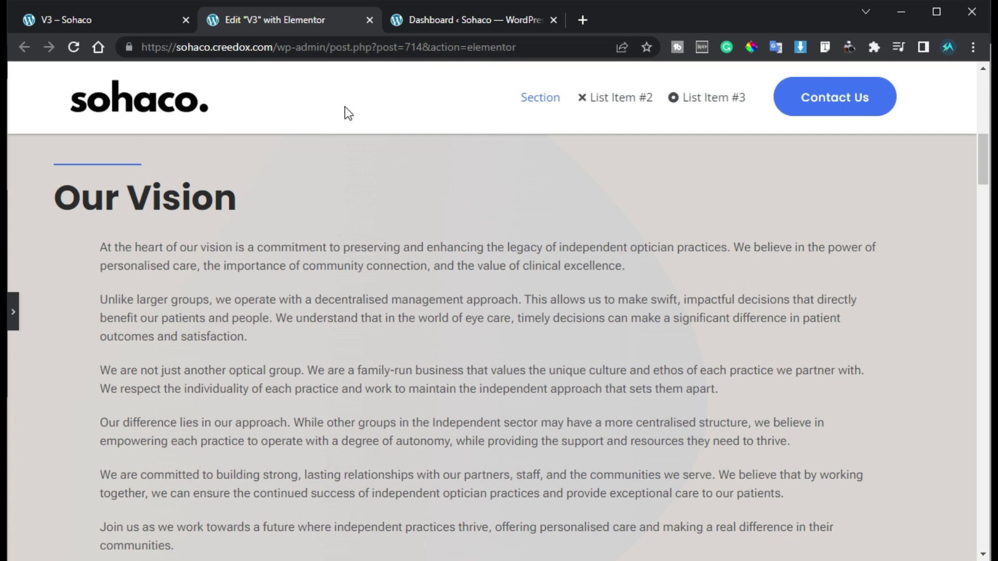
left_click(13, 308)
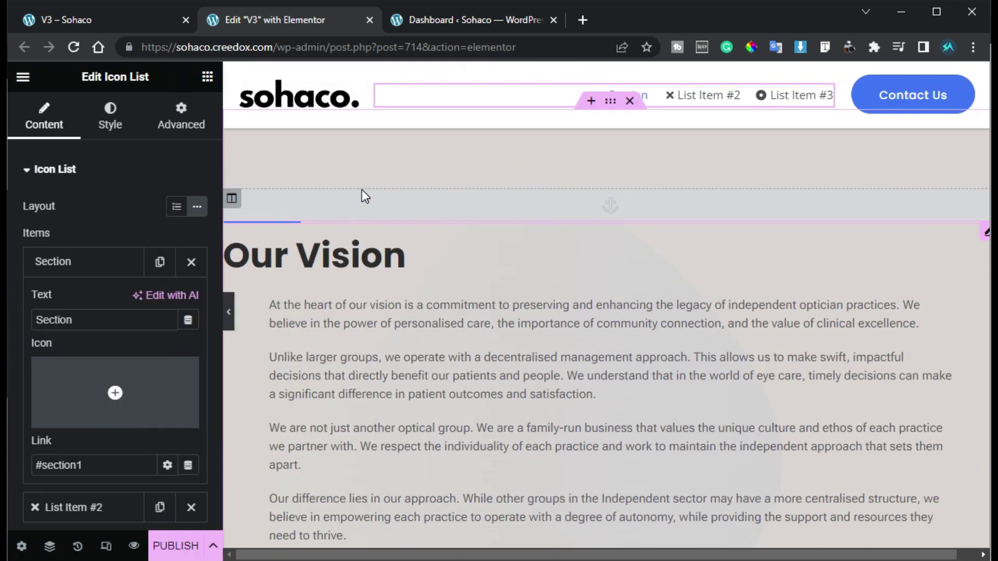
scroll(457, 188, "up", 2)
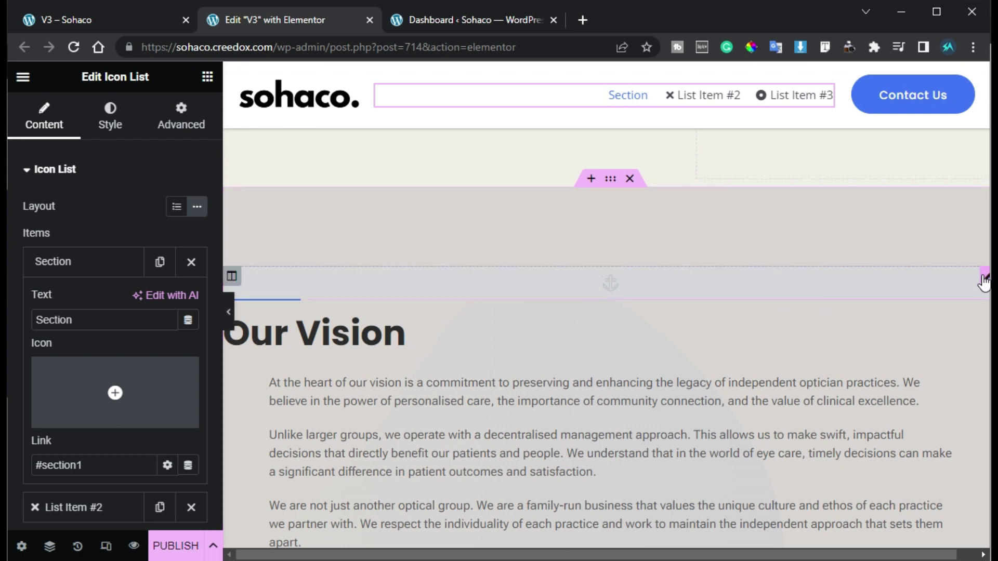
Step: Delete the menu anchor and change the Our Vision section's CSS ID from vision to section1
right_click(829, 431)
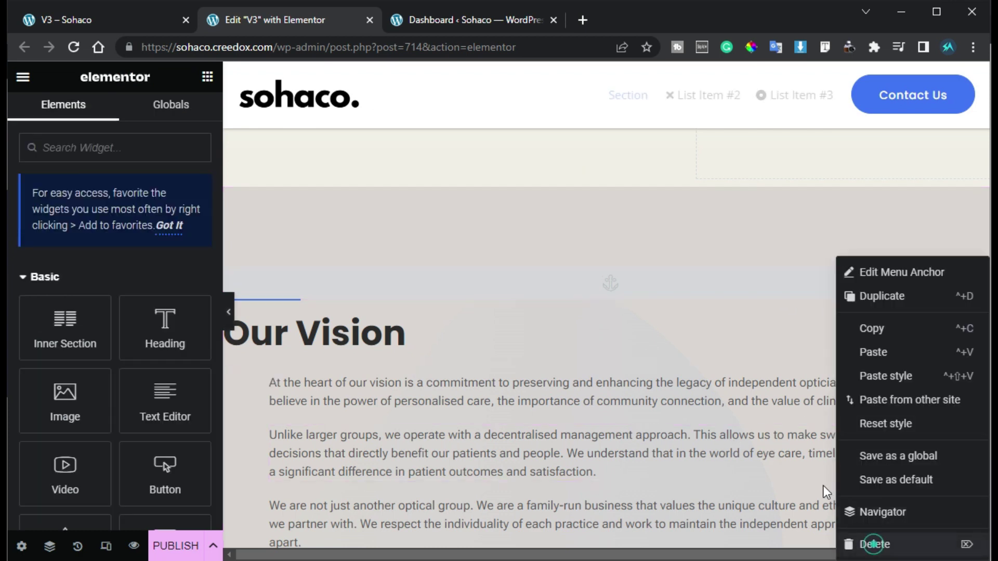
left_click(866, 544)
left_click(612, 178)
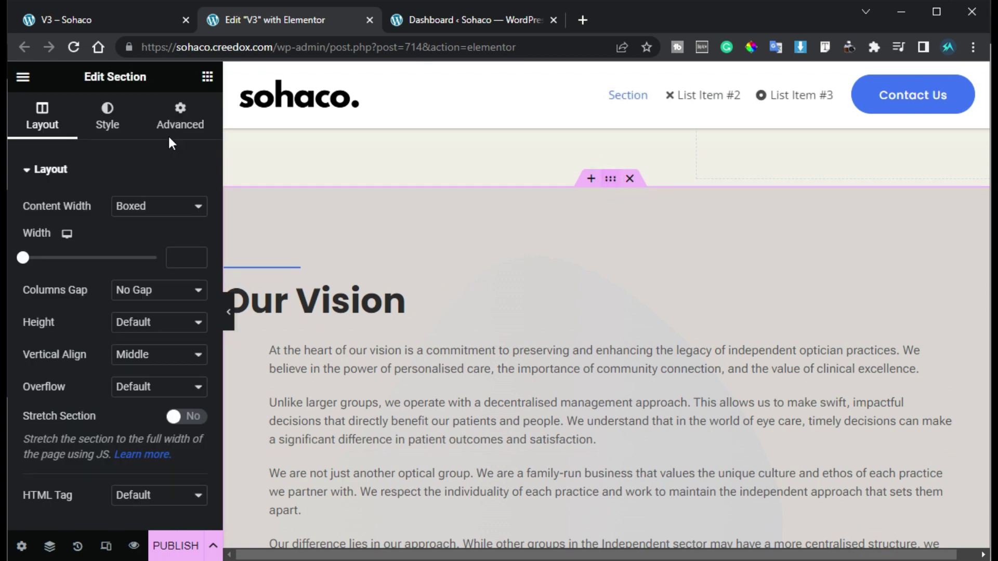
left_click(174, 117)
left_click(151, 373)
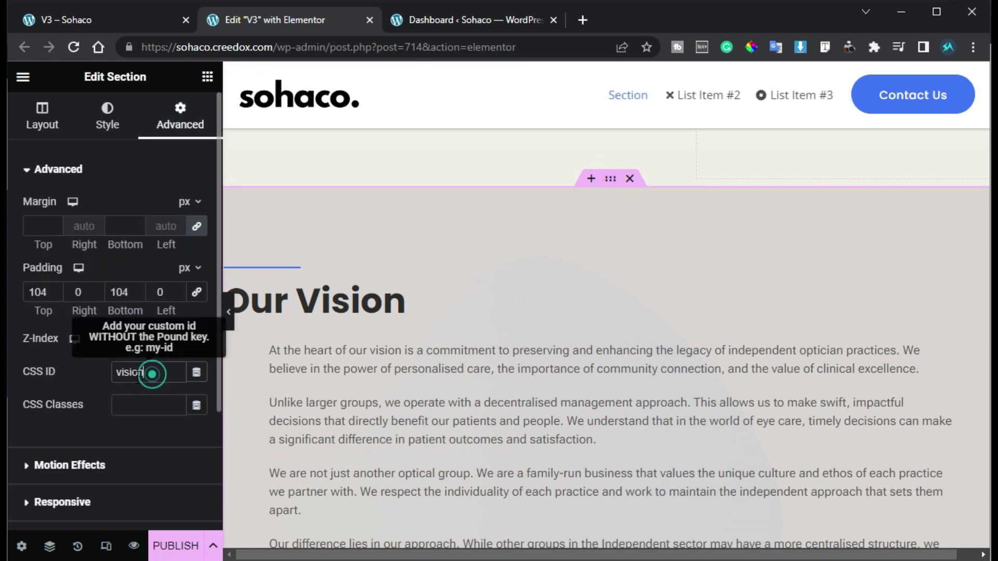
left_click_drag(151, 373, 110, 371)
type("section1")
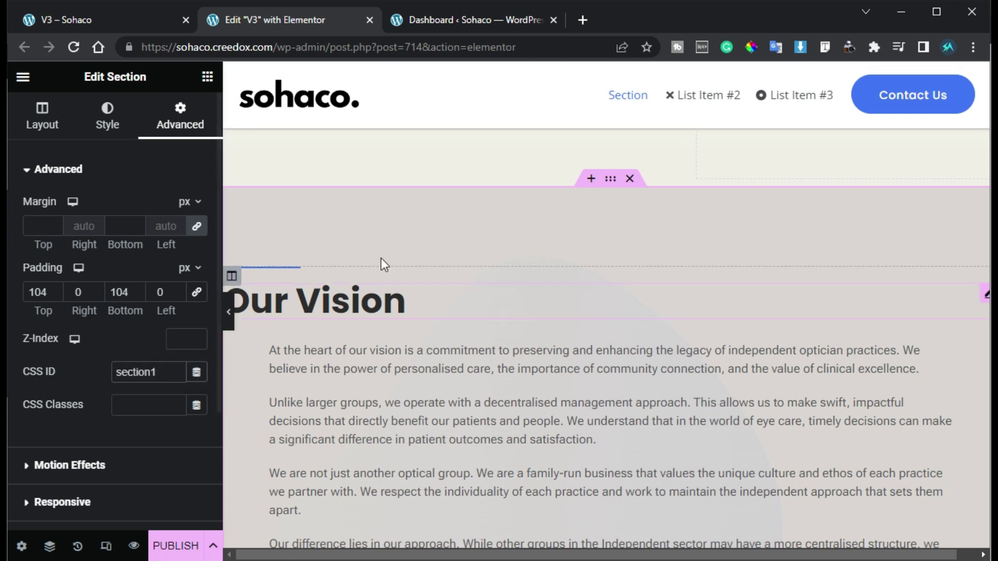
Step: Check the logo's #home link, reopen the header icon list, then go to the WordPress dashboard
left_click(321, 99)
left_click(622, 99)
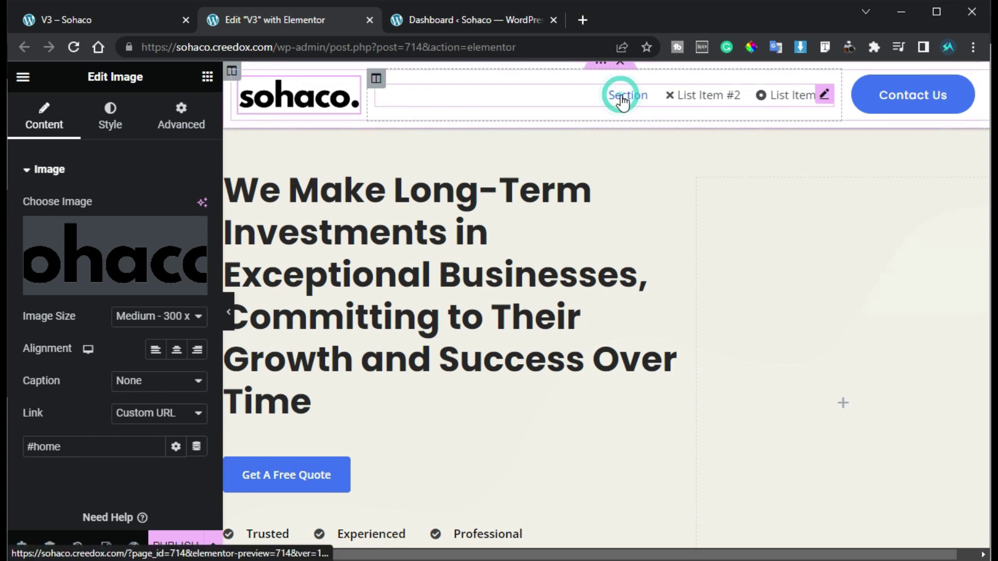
scroll(623, 119, "down", 5)
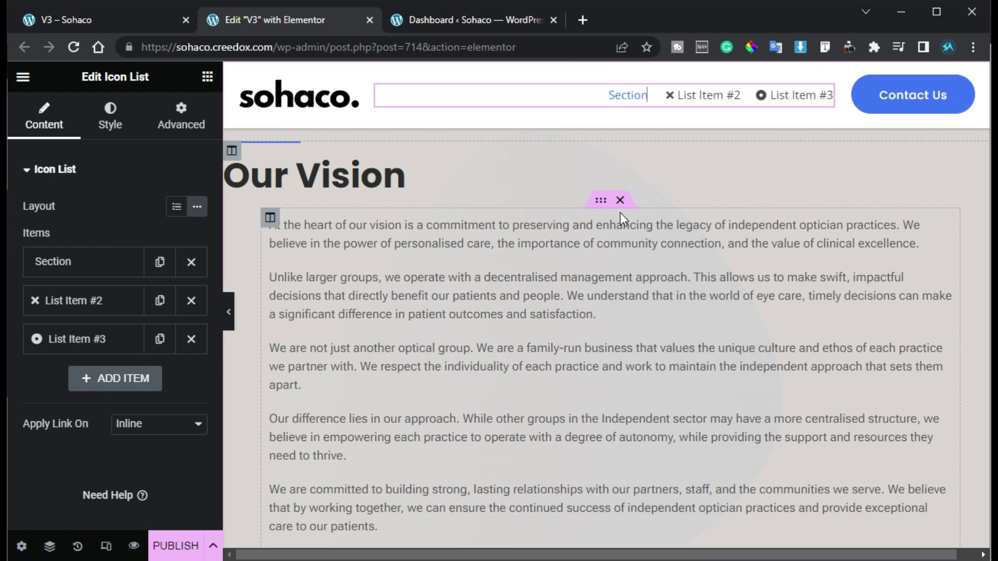
scroll(563, 268, "down", 8)
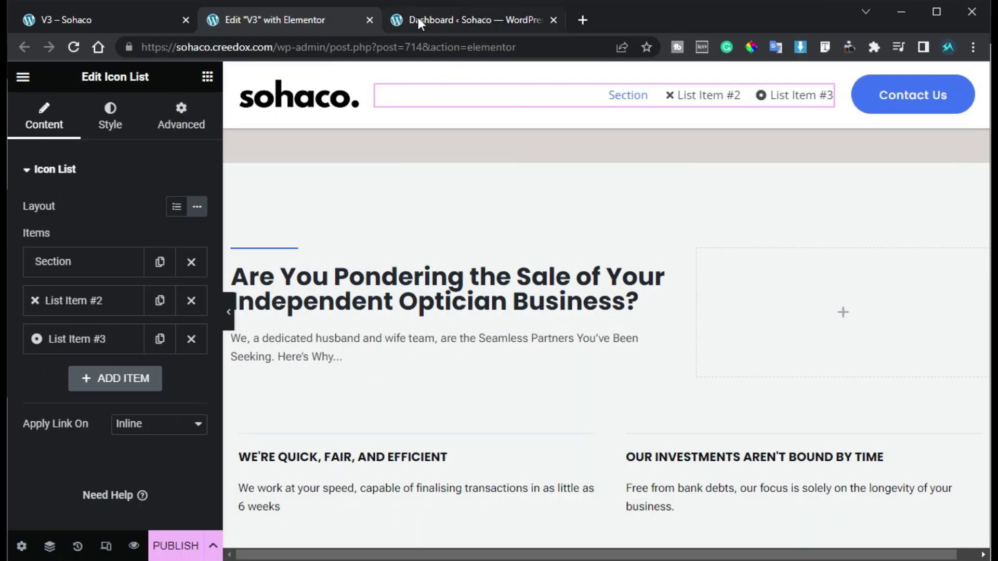
left_click(419, 21)
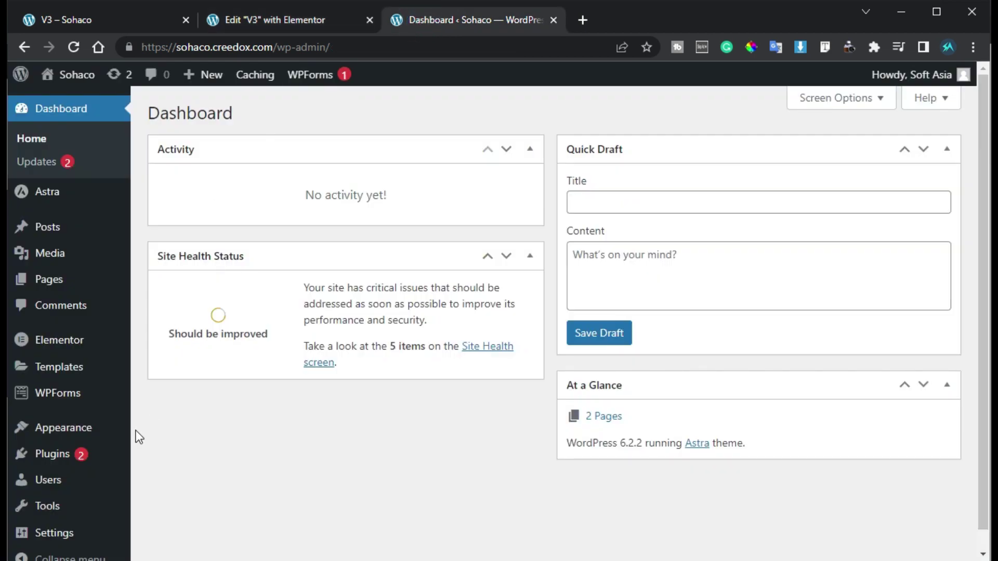
Step: In Appearance > Menus, fill in a custom link with URL #section1 and link text Section
mouse_move(73, 428)
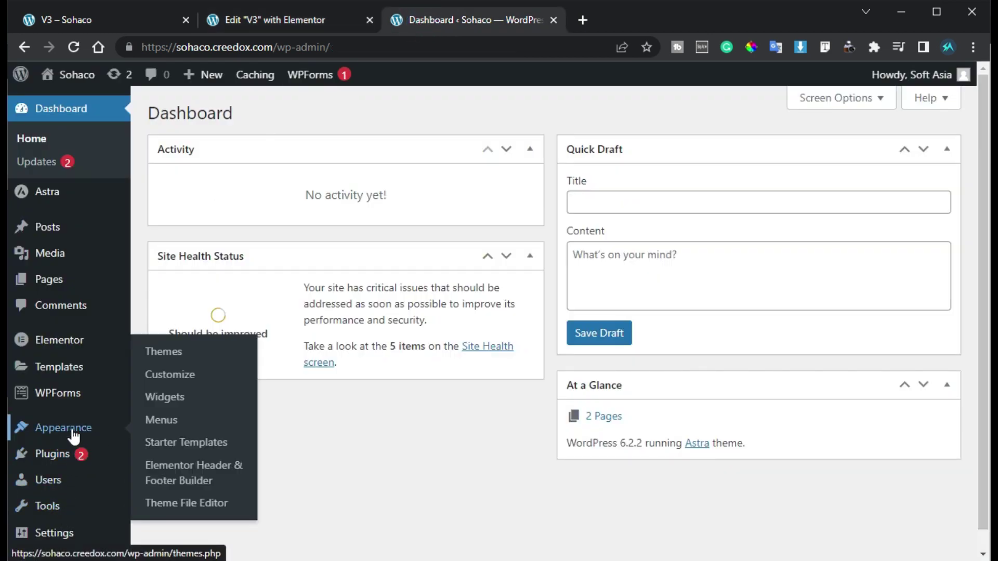
left_click(204, 422)
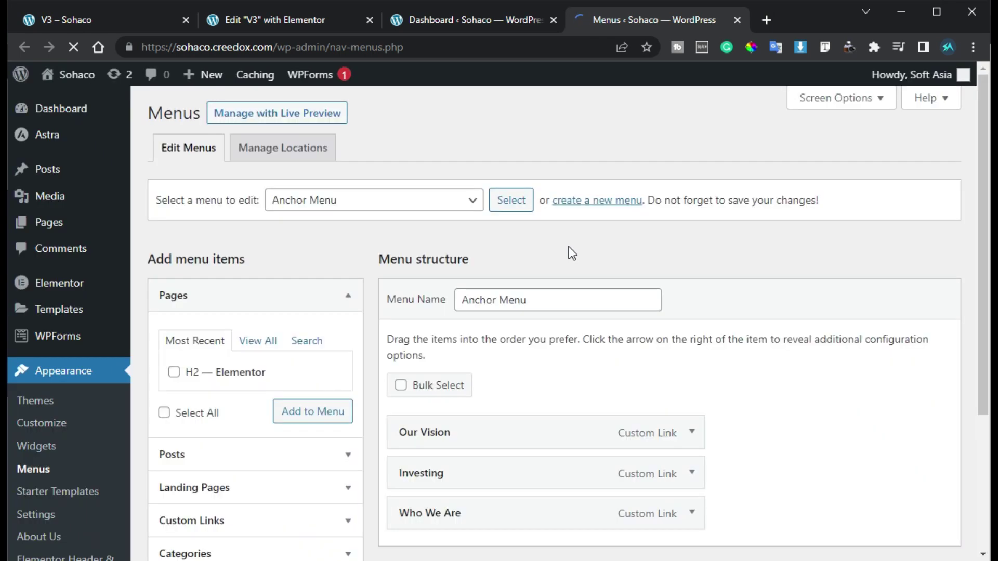
scroll(251, 354, "down", 2)
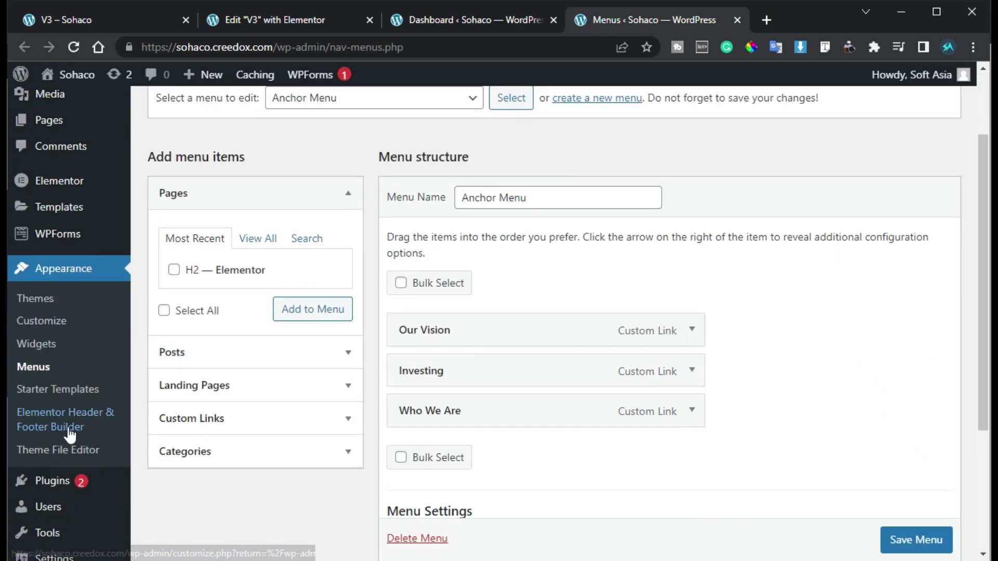
left_click(257, 419)
triple_click(257, 342)
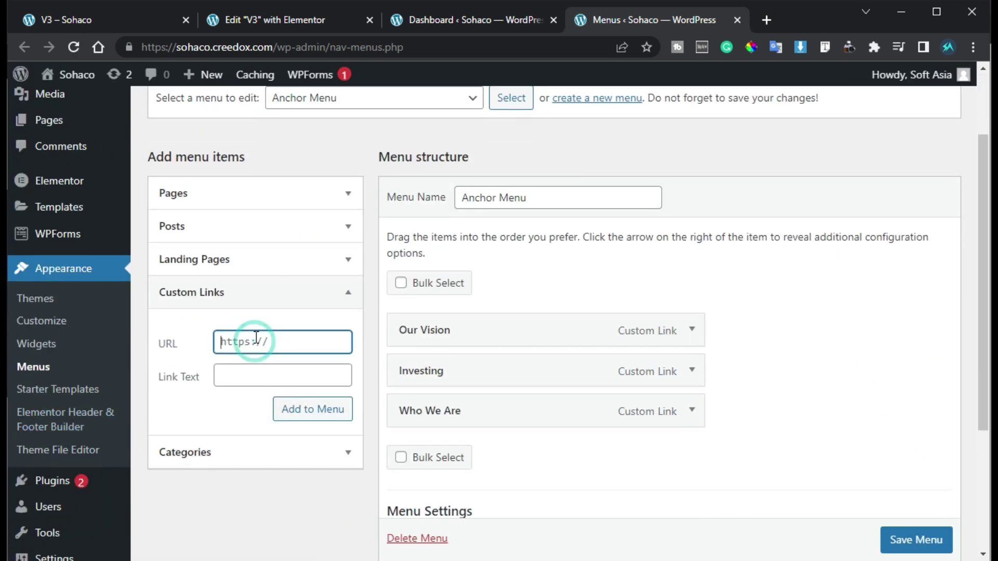
type("section1")
left_click(217, 343)
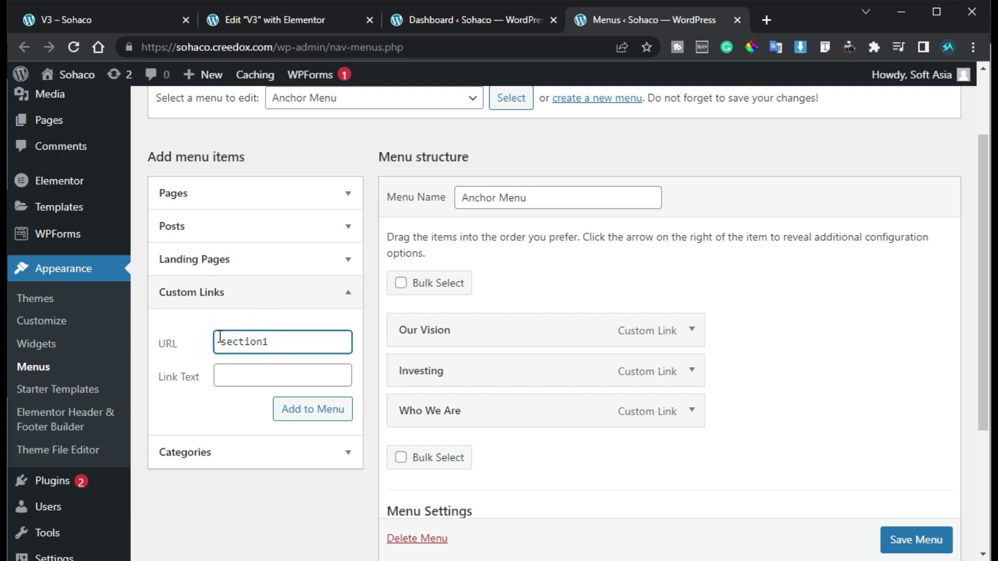
left_click_drag(283, 343, 232, 347)
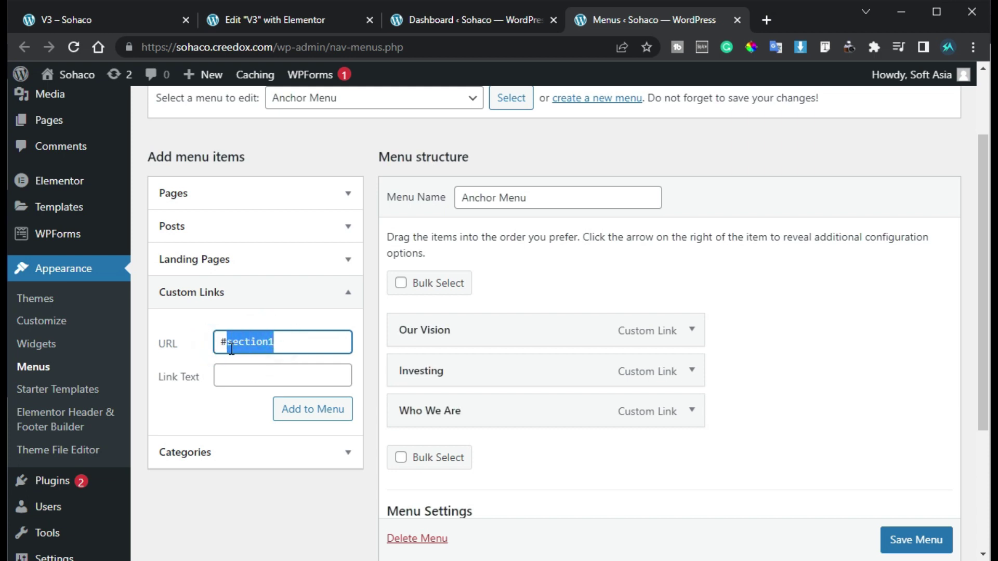
left_click(222, 378)
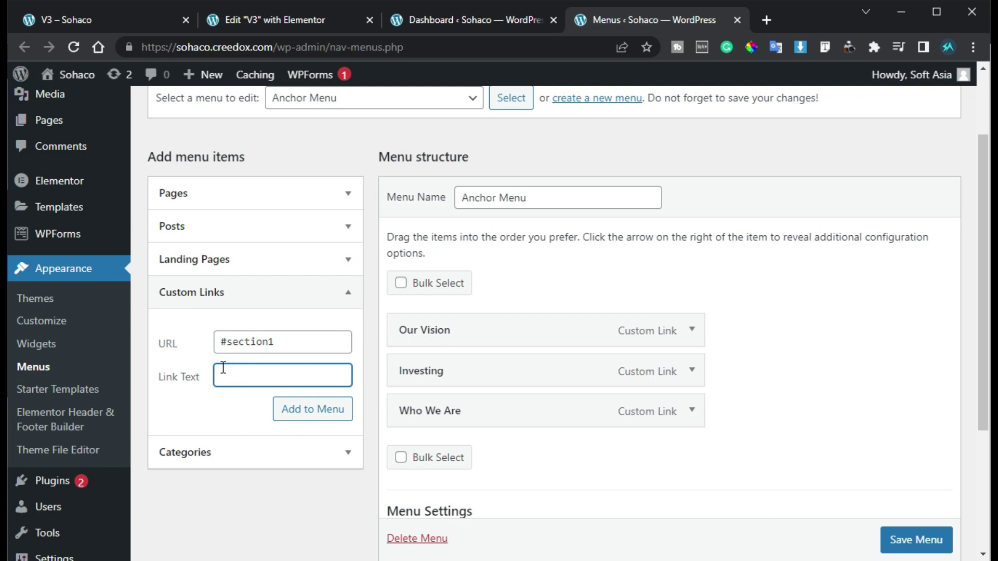
type("Section")
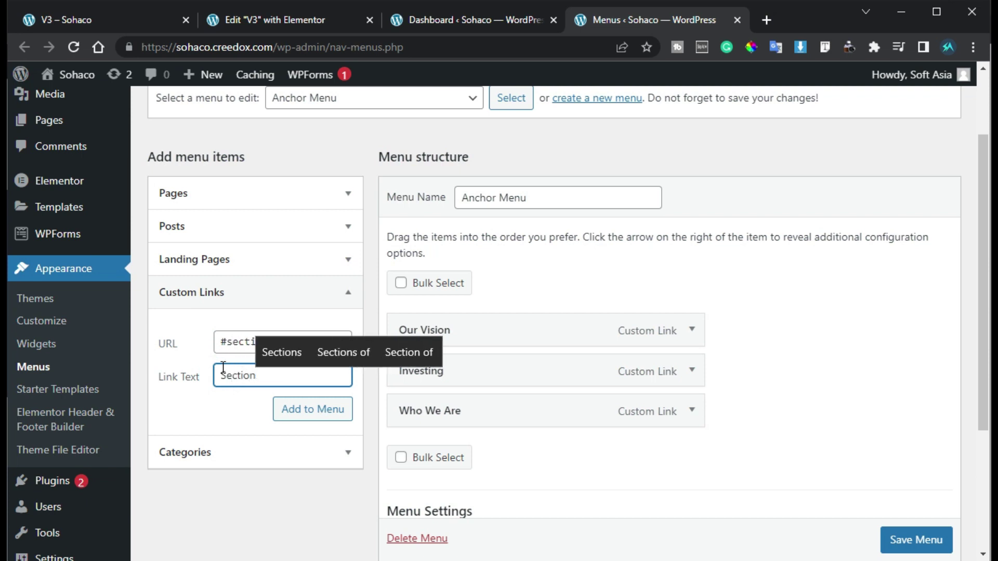
Step: Add the Section link to the Anchor Menu, save the menu, and return to the Elementor editor
left_click(344, 410)
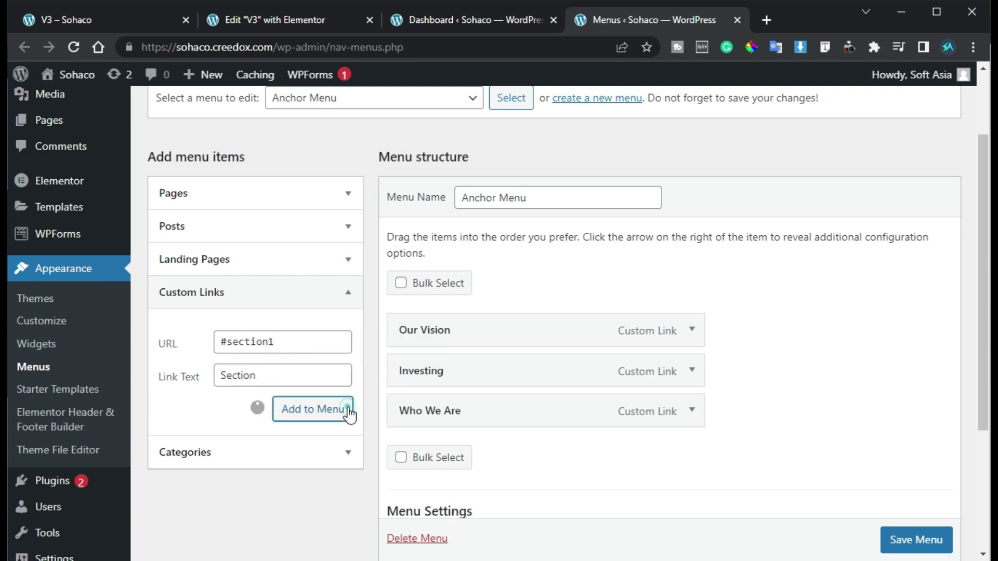
left_click(913, 540)
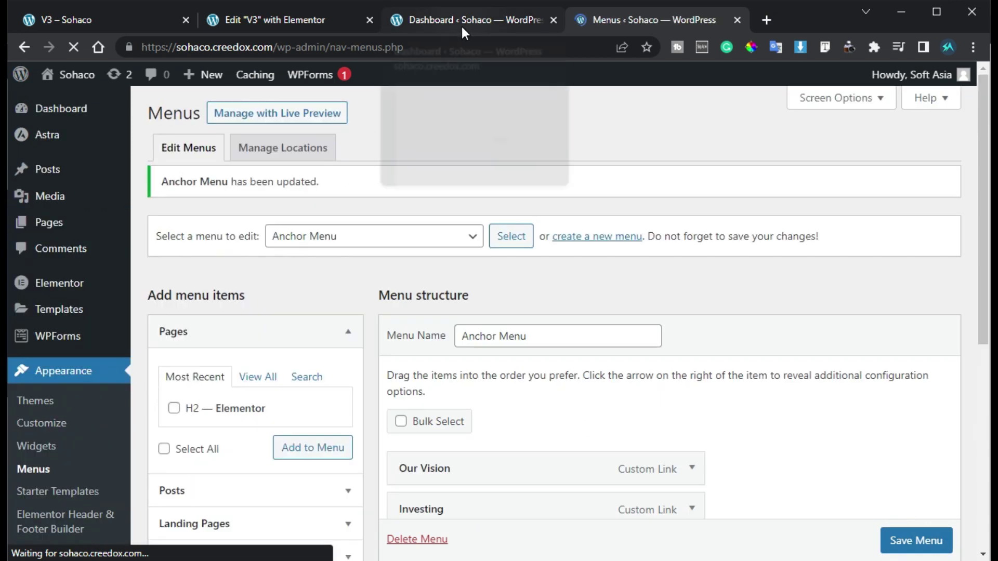
left_click(461, 26)
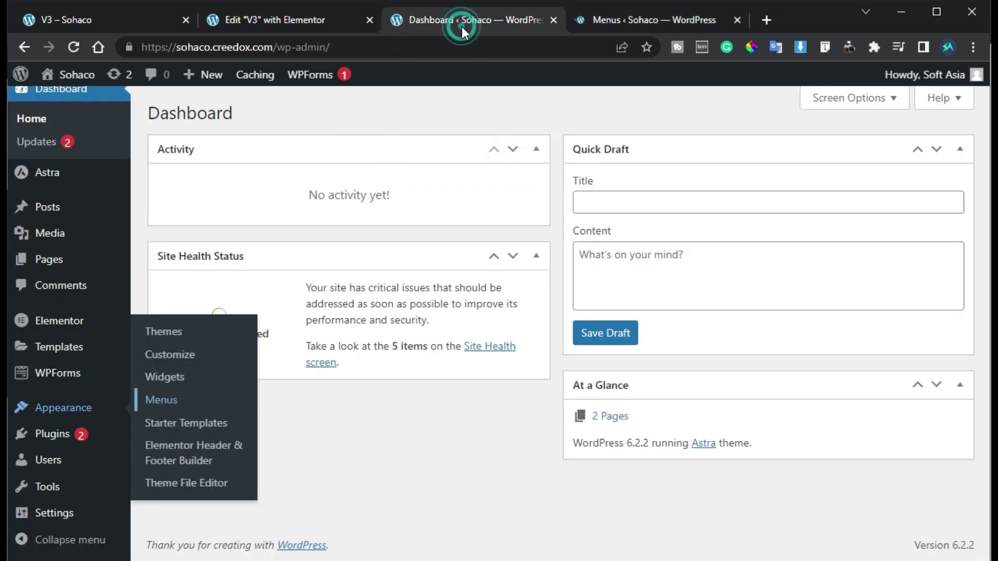
left_click(306, 24)
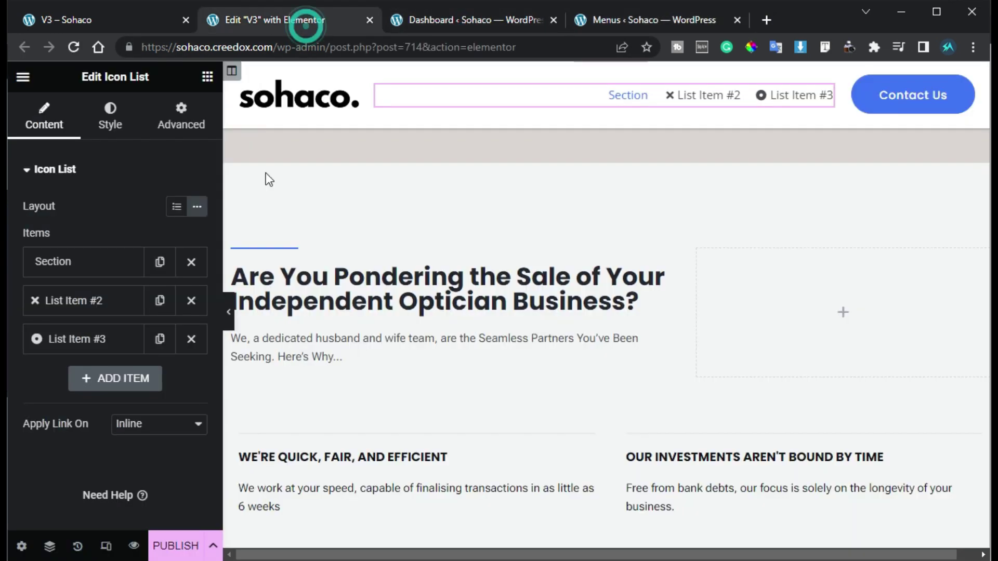
Step: Place a WordPress Menu widget showing the Anchor Menu in the header and delete the old Icon List
left_click(208, 77)
left_click(153, 139)
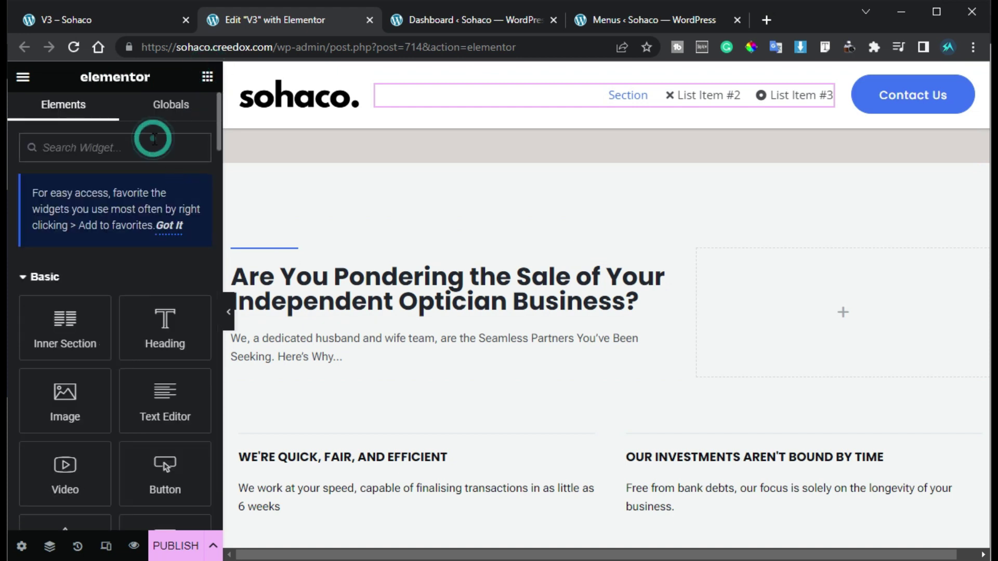
type("men")
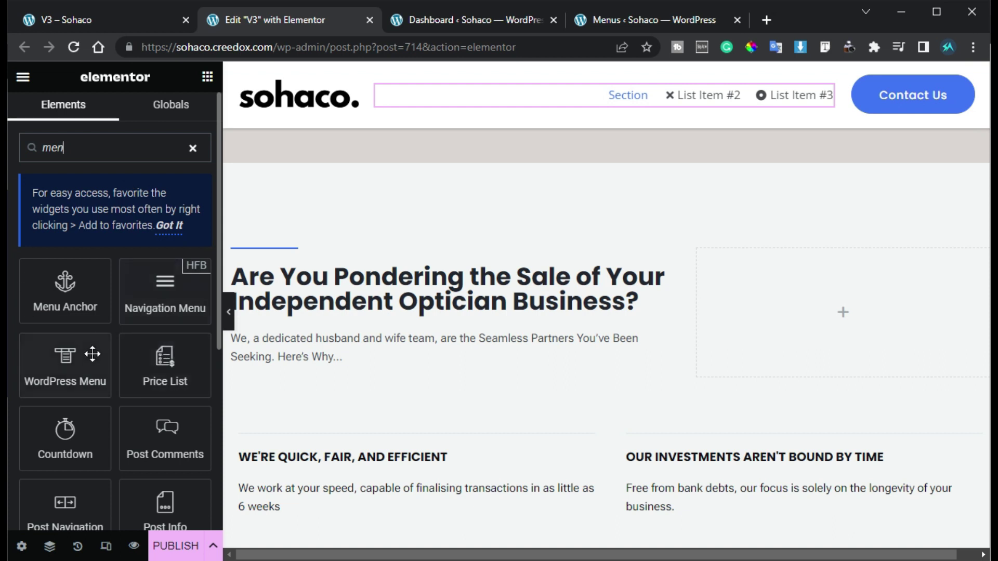
left_click(86, 378)
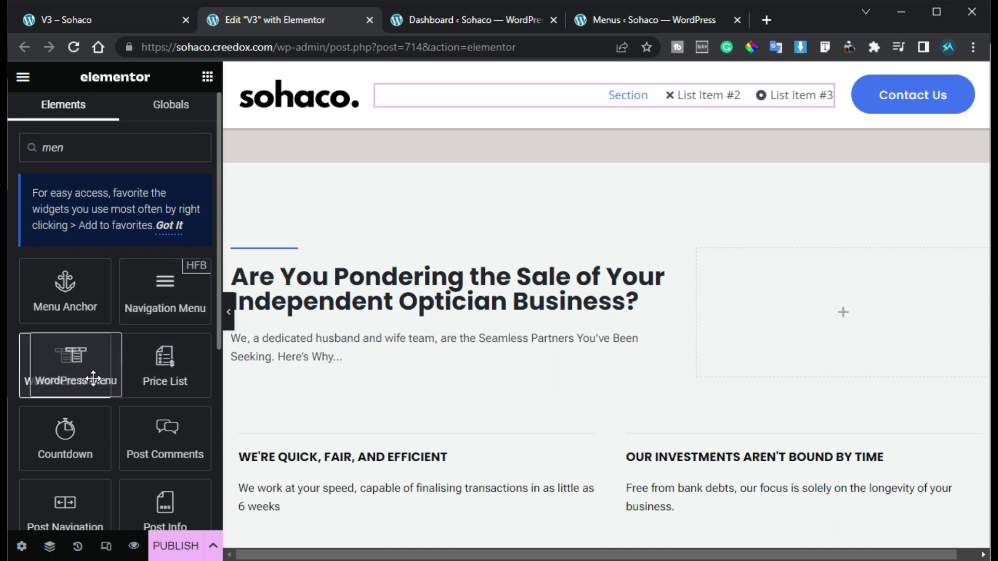
type("u")
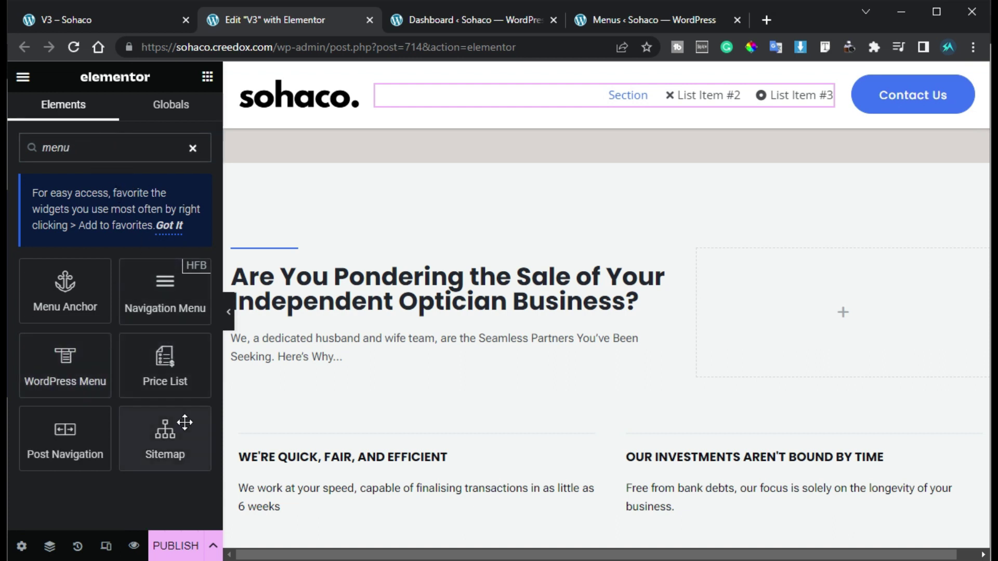
left_click_drag(65, 364, 613, 98)
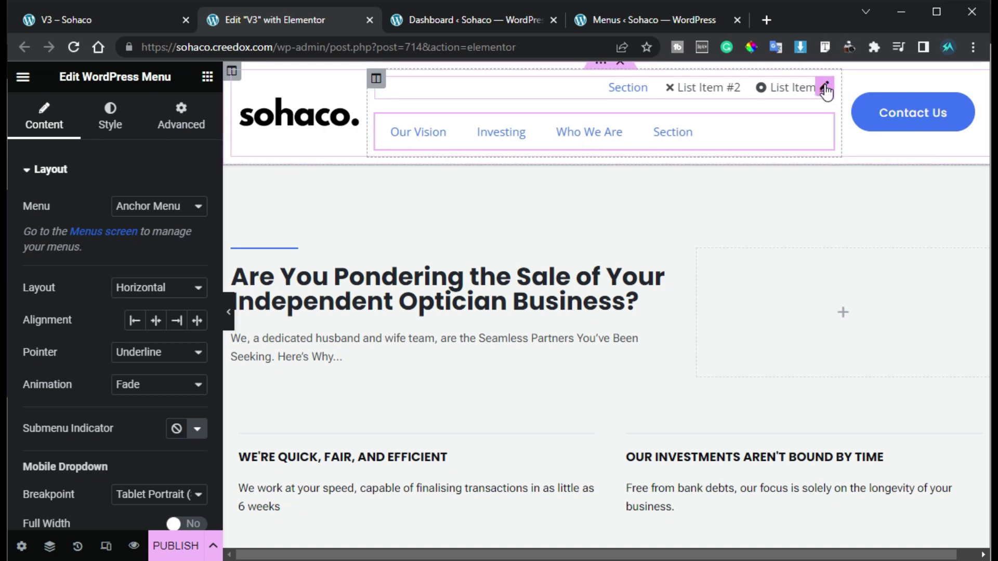
right_click(827, 90)
left_click(901, 369)
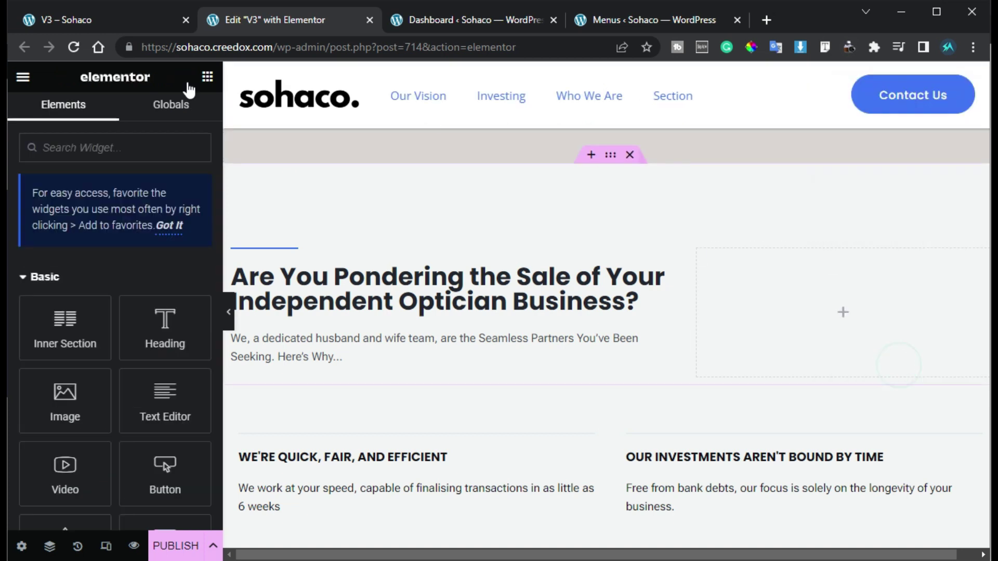
Step: Preview the page without the editor panel and confirm the Section link jumps to Our Vision
left_click(228, 312)
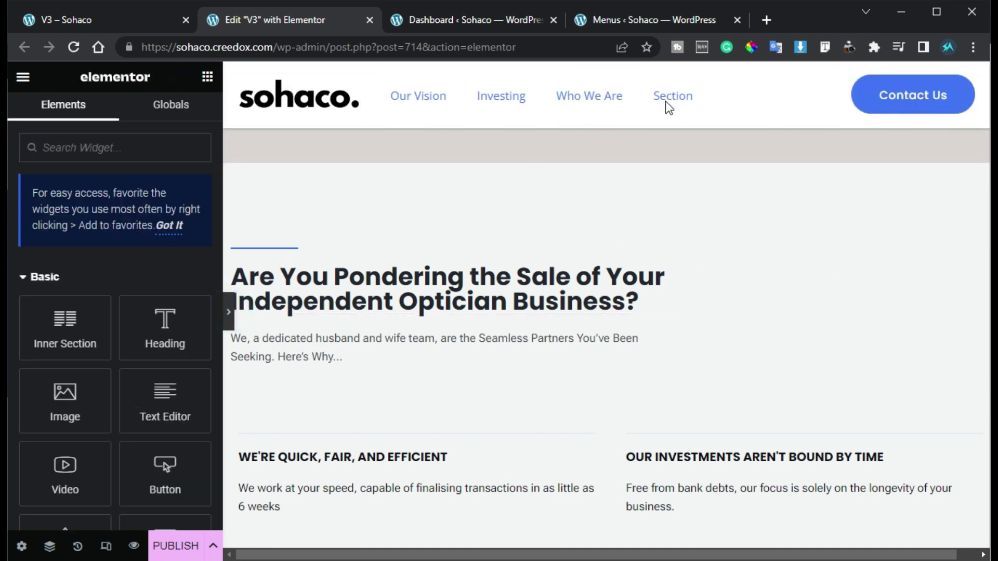
left_click(519, 102)
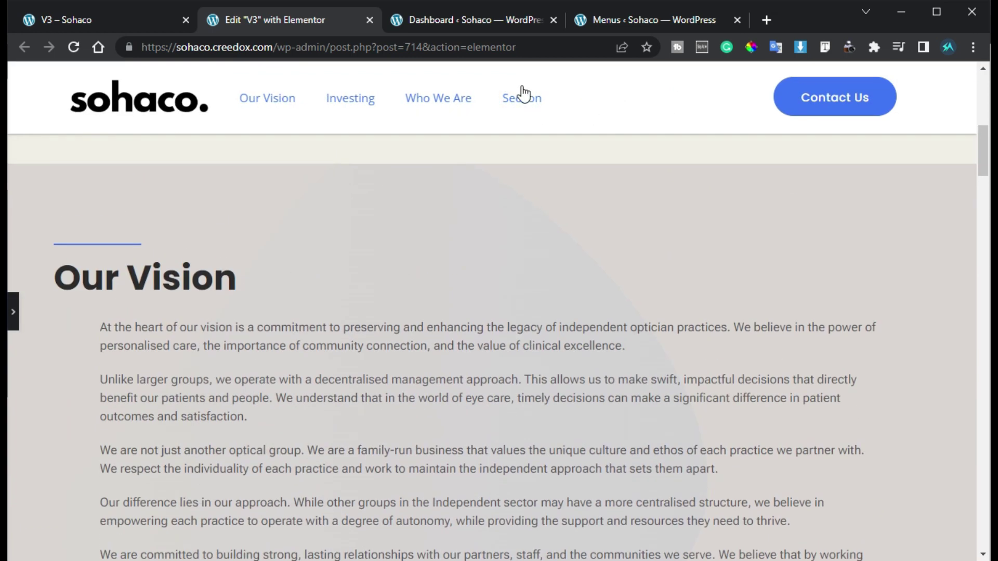
scroll(547, 270, "down", 2)
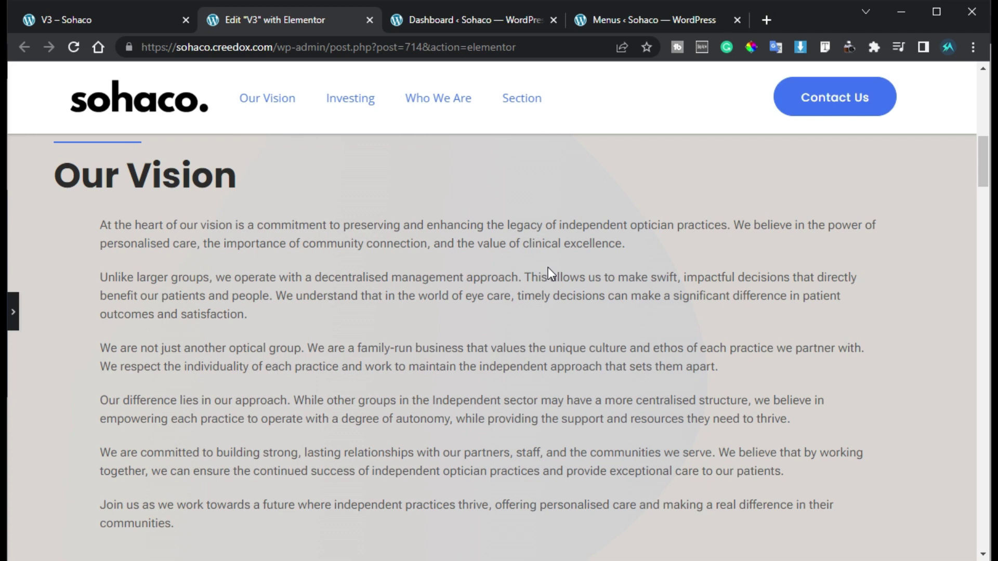